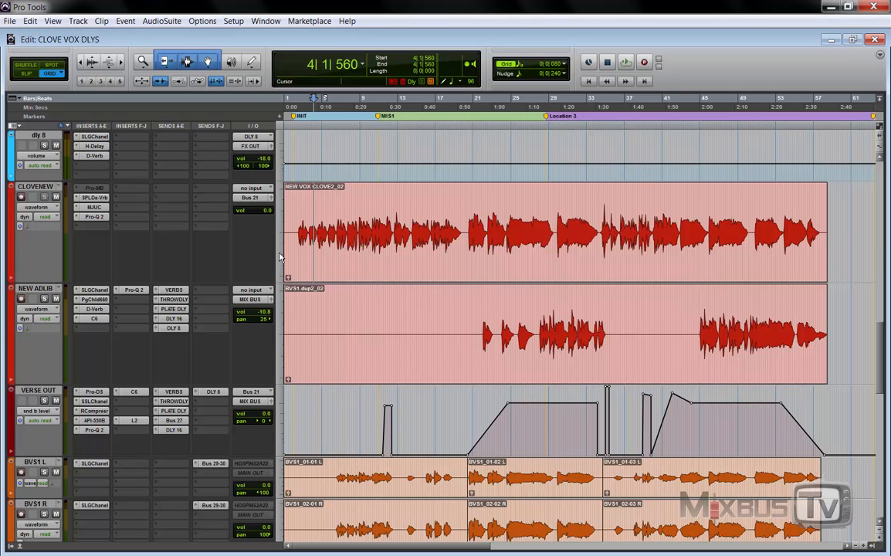
# - Select the lead vocal clip on CLOVENEW and the first clip on BVS1 R to point out the vocal tracks
pyautogui.click(371, 251)
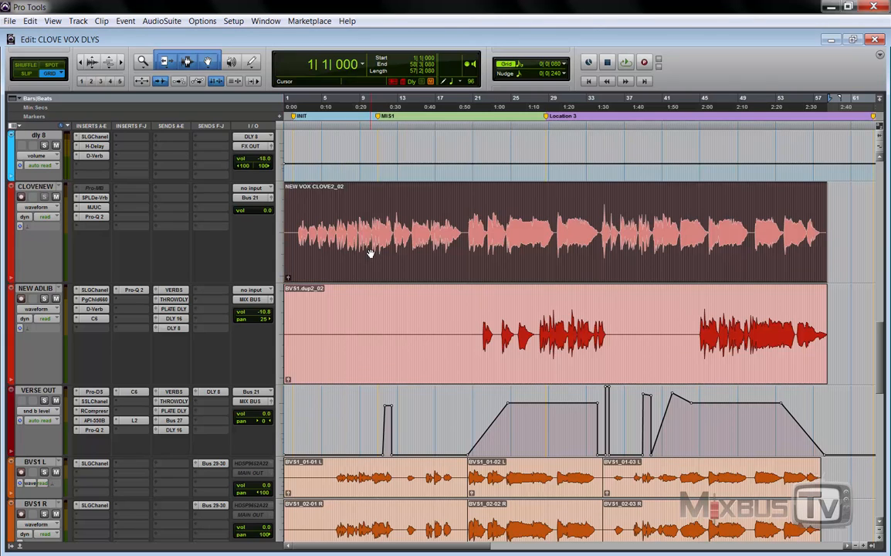
pyautogui.click(406, 487)
pyautogui.scroll(-1, 407, 488)
pyautogui.click(407, 487)
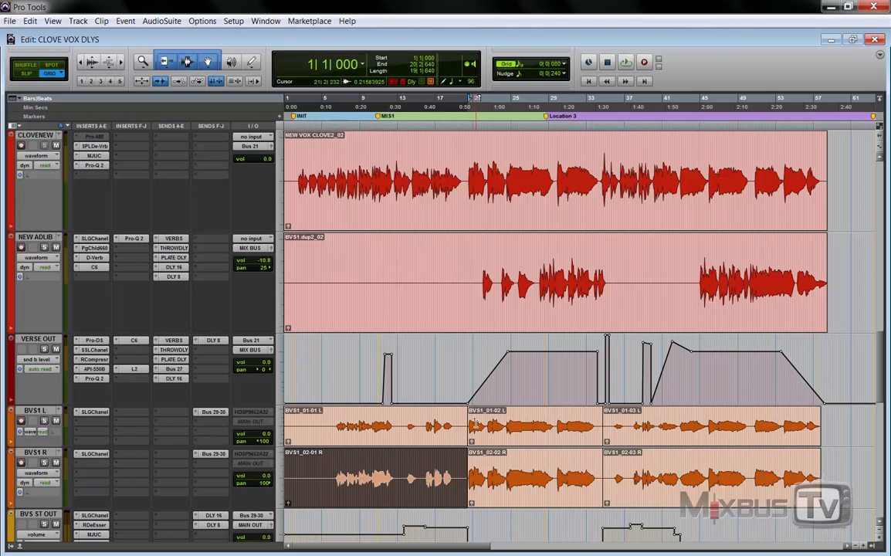
pyautogui.click(355, 324)
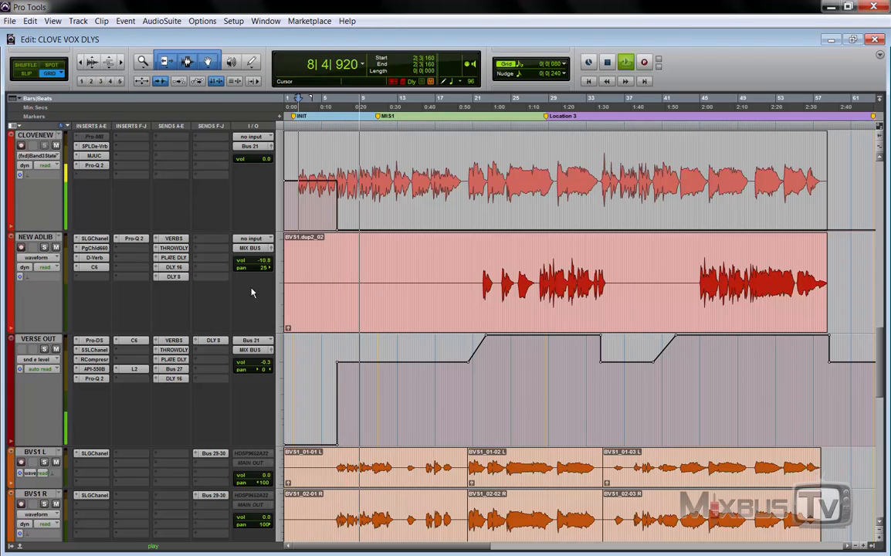
# - Examine the reverb and delay return tracks and the vocal tracks, from TAMB down to BVS ST OUT, during playback
pyautogui.scroll(-2, 251, 292)
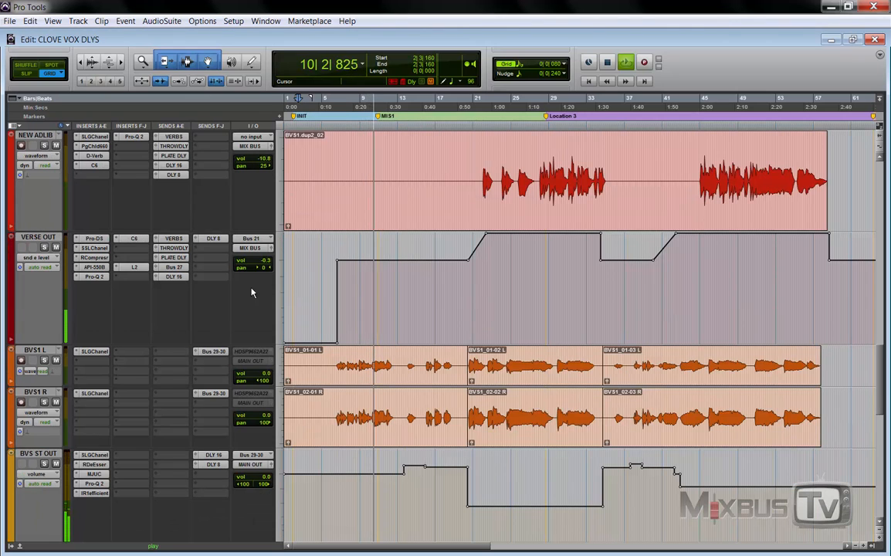
pyautogui.scroll(2, 251, 292)
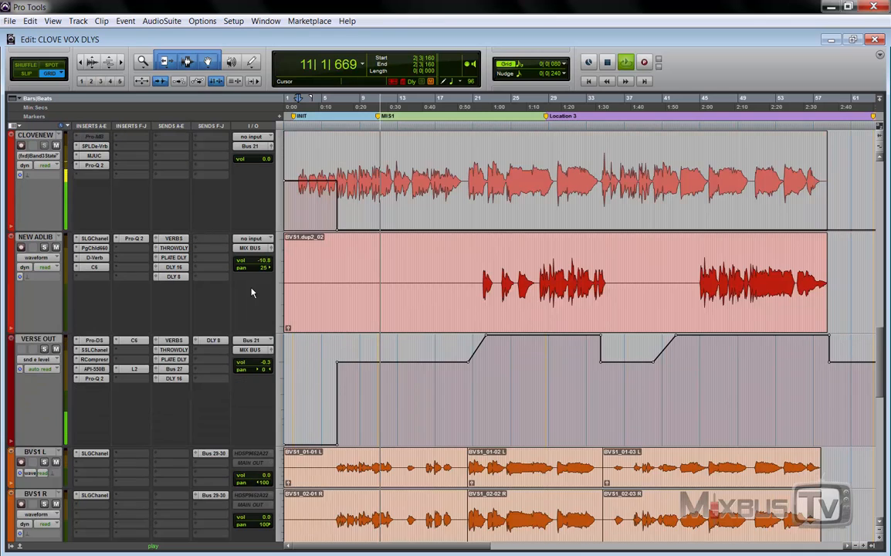
pyautogui.scroll(6, 252, 292)
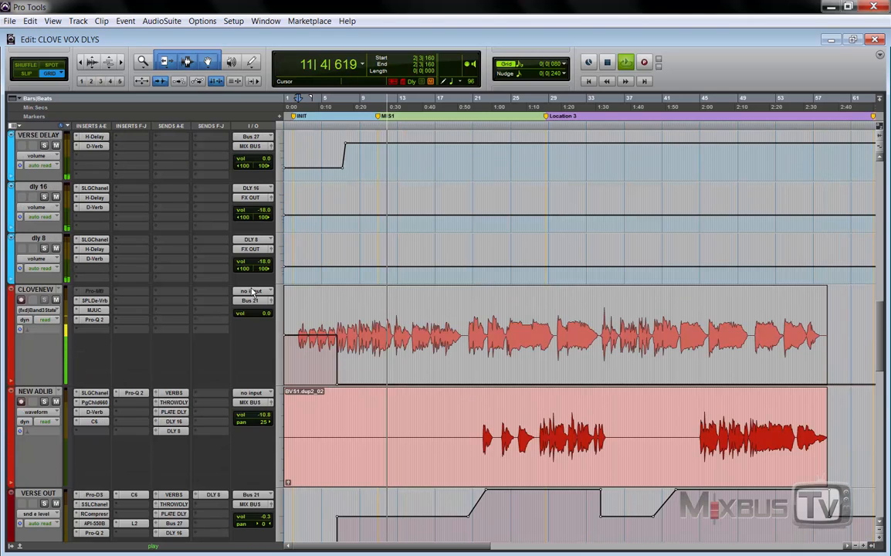
pyautogui.scroll(8, 251, 292)
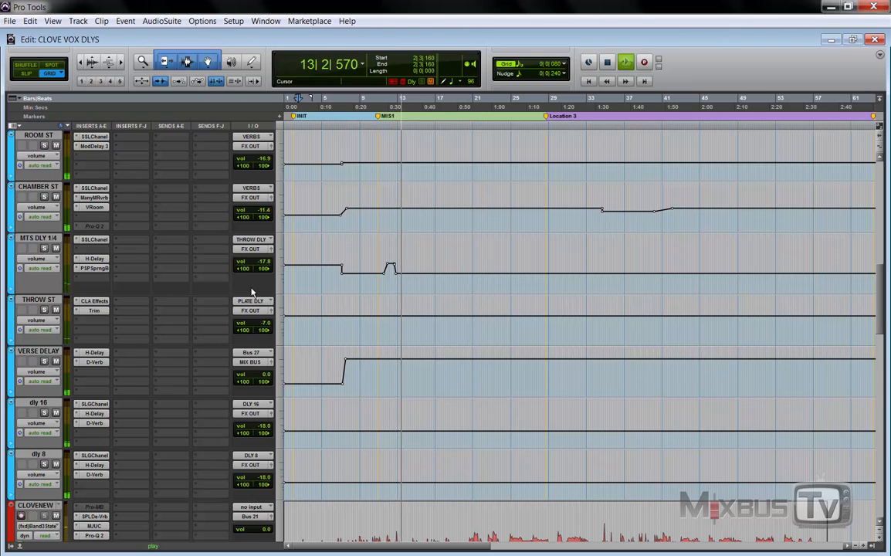
pyautogui.scroll(4, 251, 292)
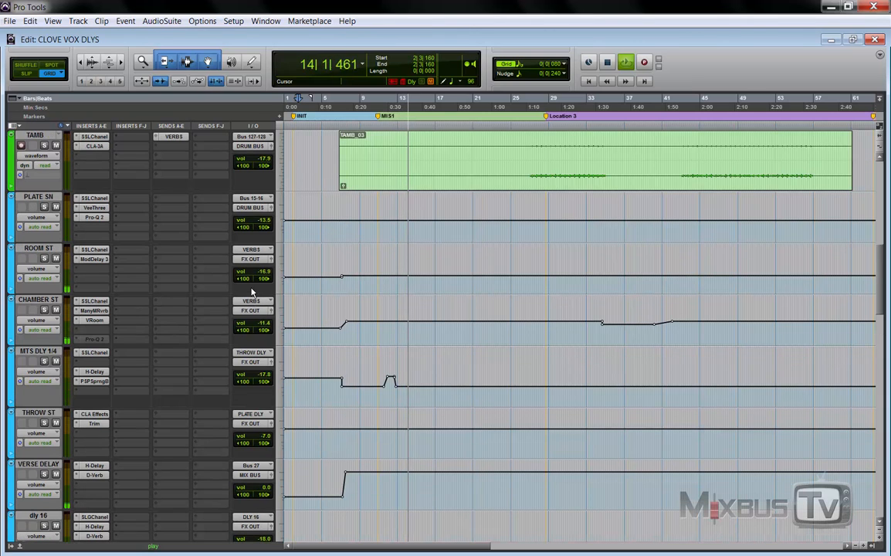
pyautogui.scroll(-2, 251, 292)
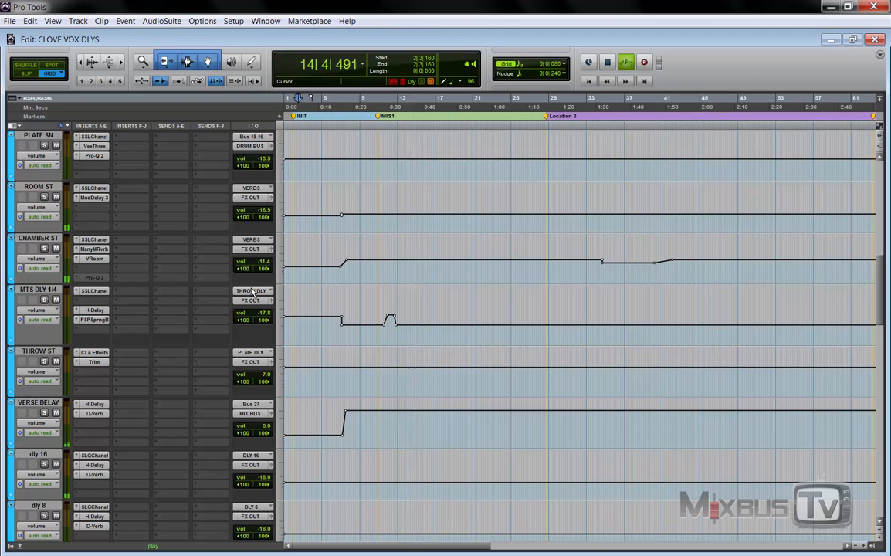
pyautogui.scroll(-3, 251, 292)
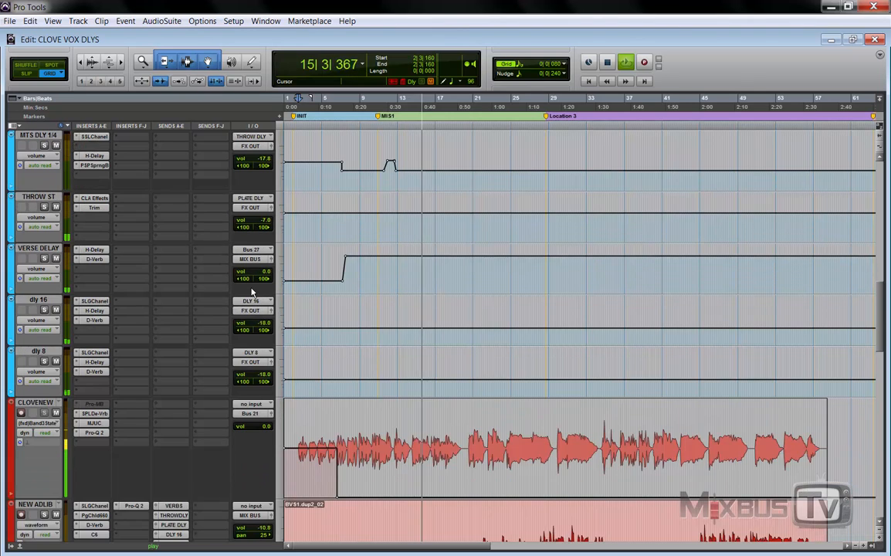
pyautogui.scroll(-3, 251, 292)
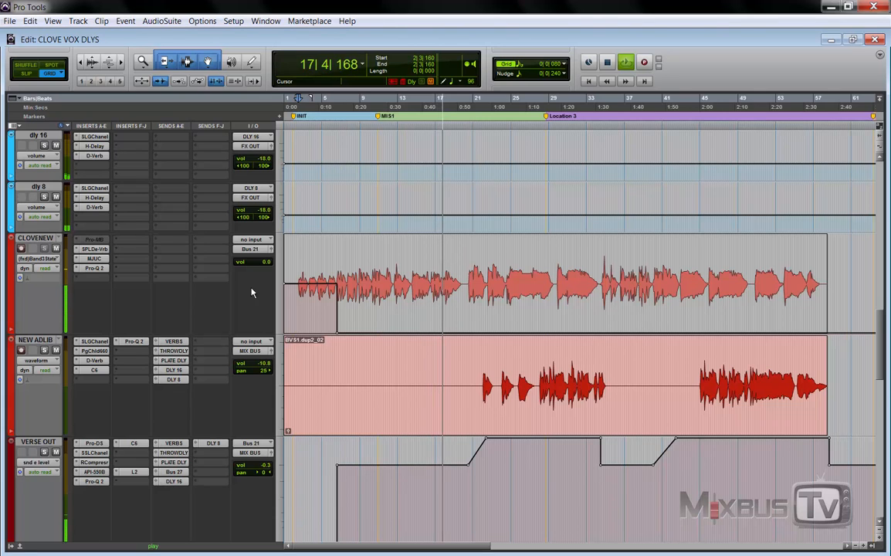
pyautogui.scroll(-2, 252, 292)
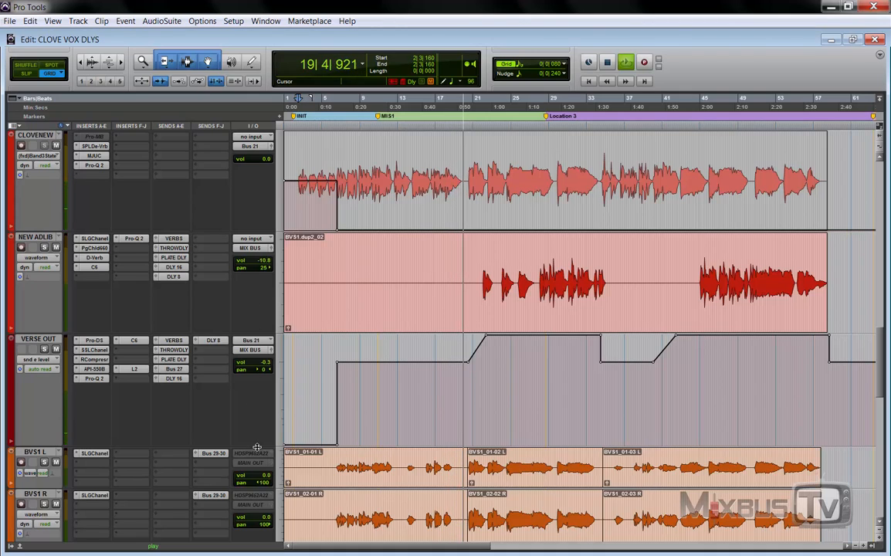
pyautogui.scroll(-1, 256, 440)
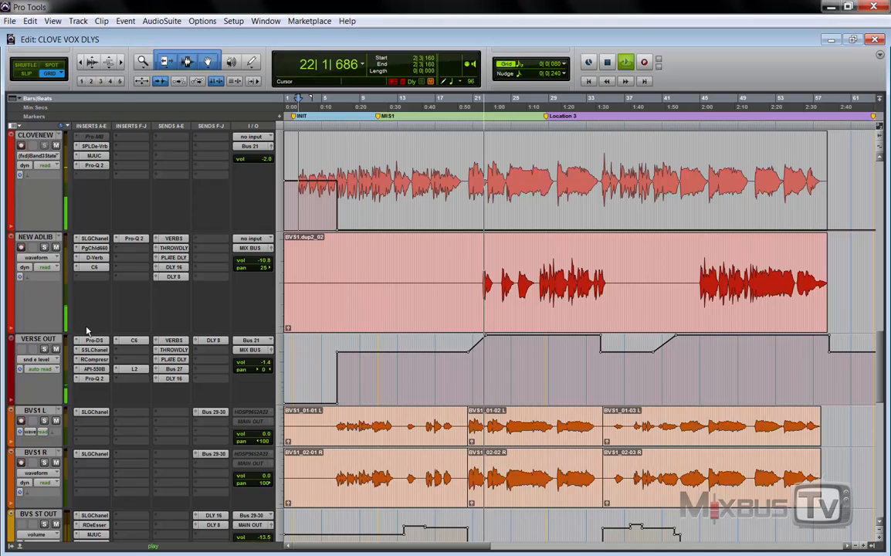
# - Show the volume automation on the VERSE OUT and NEW ADLIB tracks
pyautogui.click(36, 359)
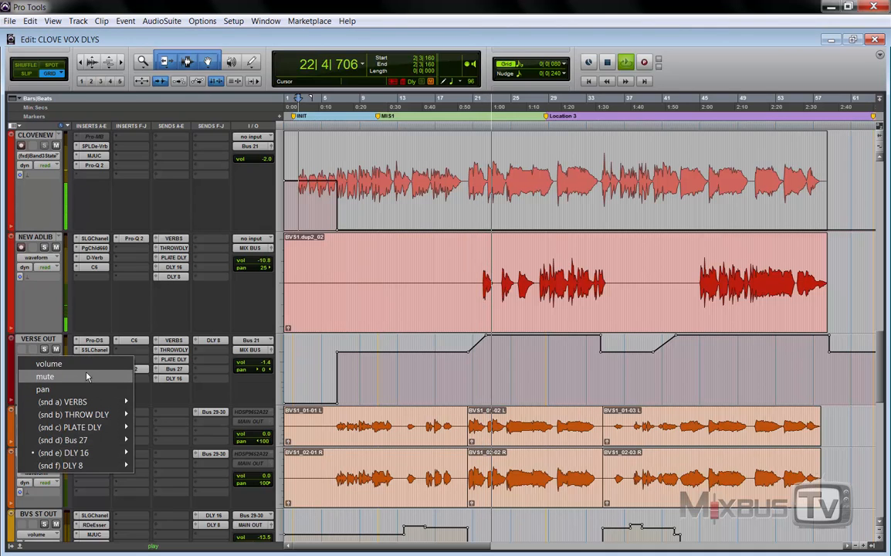
pyautogui.click(83, 363)
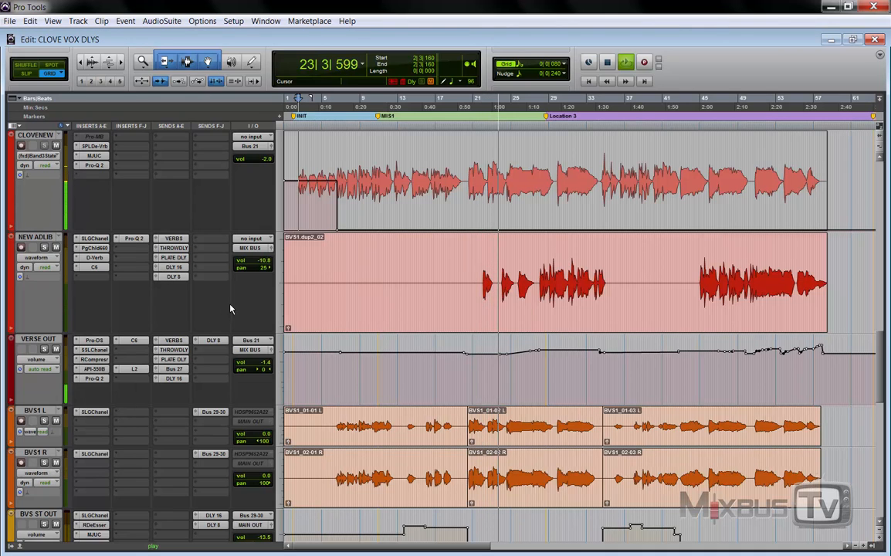
pyautogui.click(36, 259)
pyautogui.click(77, 325)
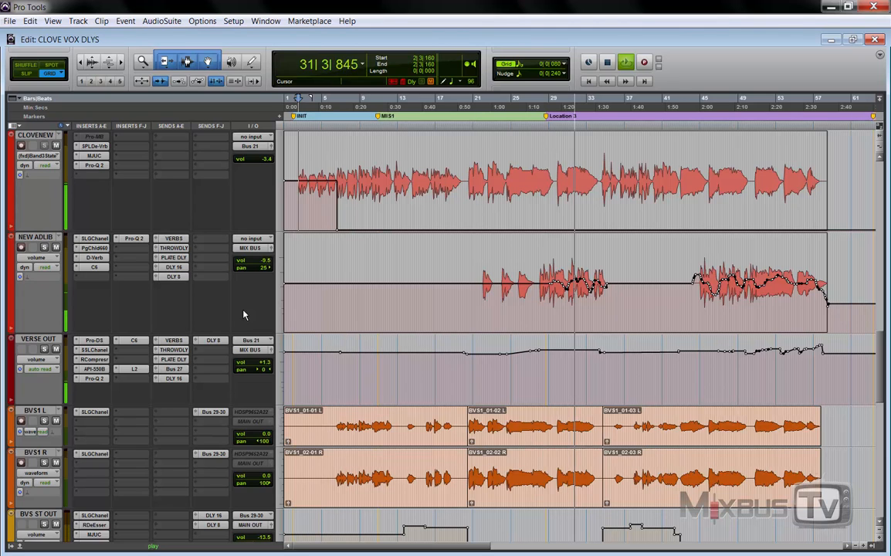
# - Review the backing vocal, bass, guitar and piano tracks during playback and stop the transport
pyautogui.scroll(-2, 244, 314)
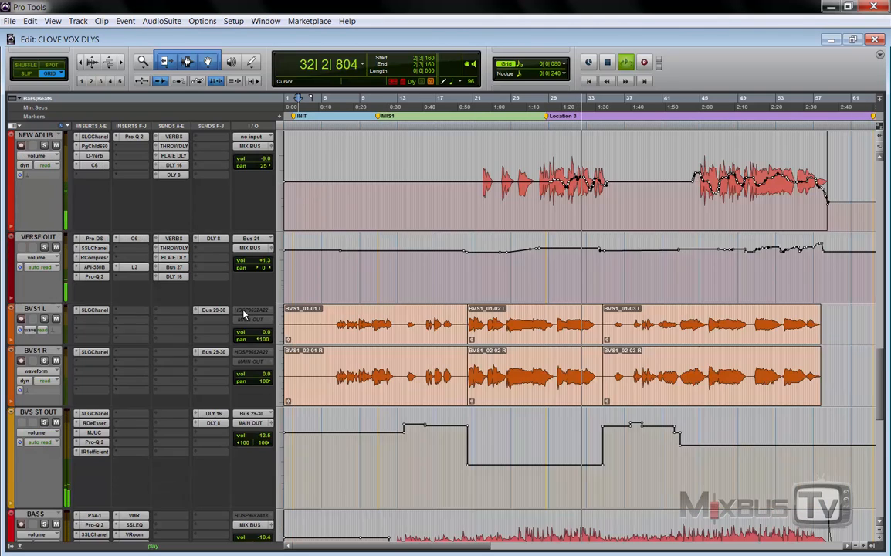
pyautogui.scroll(-2, 243, 314)
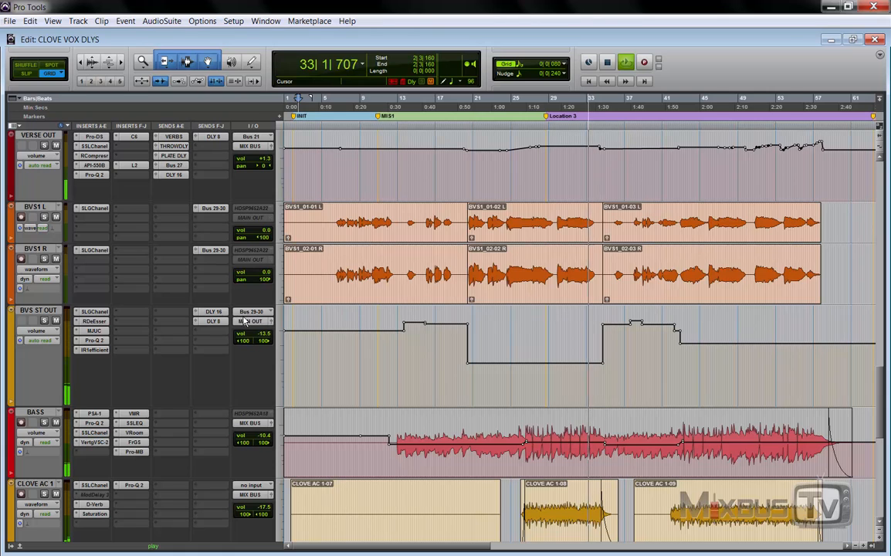
pyautogui.scroll(-4, 244, 322)
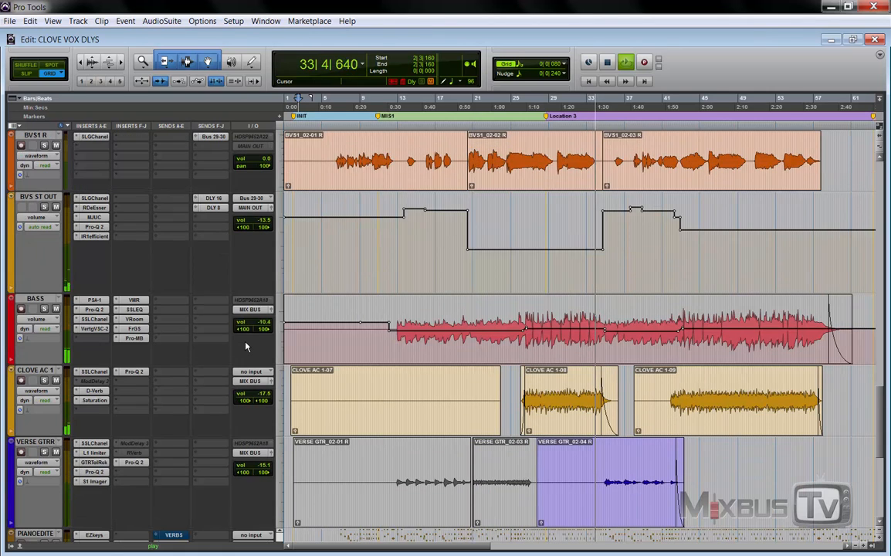
pyautogui.scroll(-2, 246, 347)
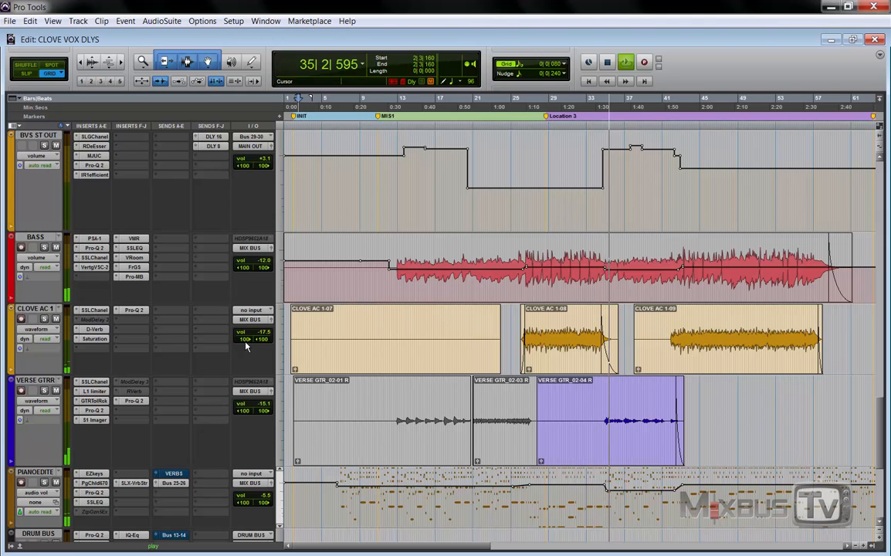
pyautogui.scroll(8, 246, 347)
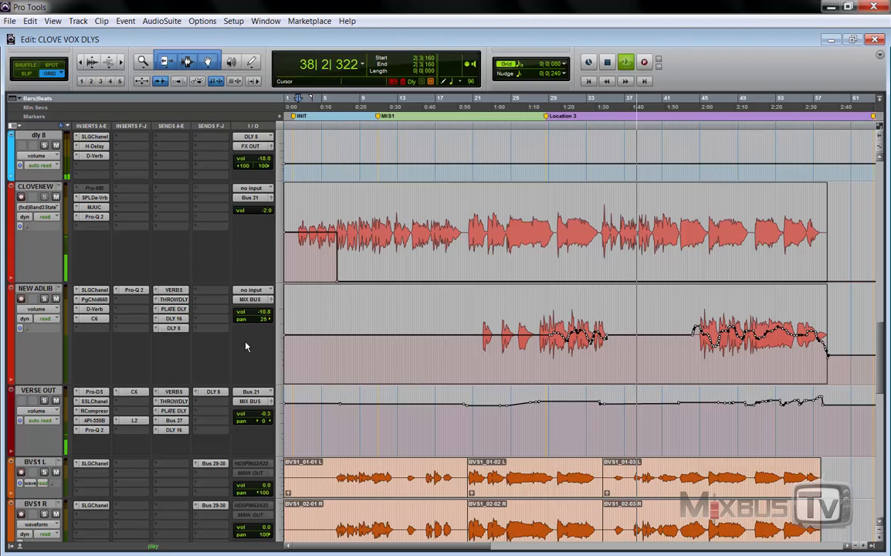
pyautogui.press('space')
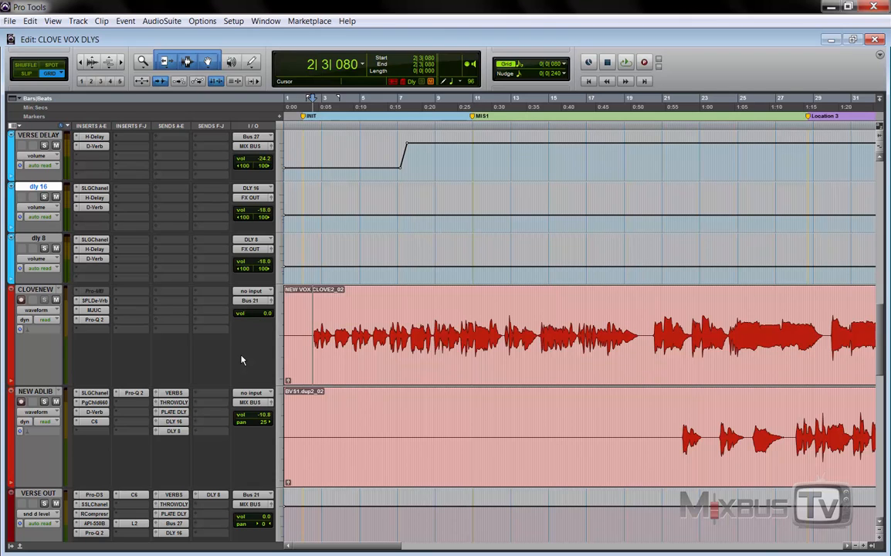
# - Select the NEW ADLIB clip and the first clip on BVS1 L to point out the vocal parts
pyautogui.press('r')
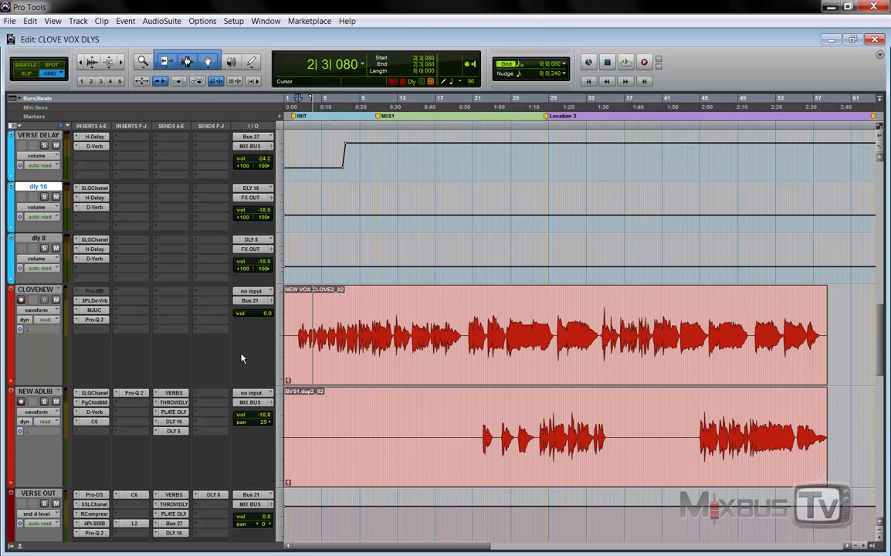
pyautogui.click(345, 360)
pyautogui.scroll(-5, 447, 458)
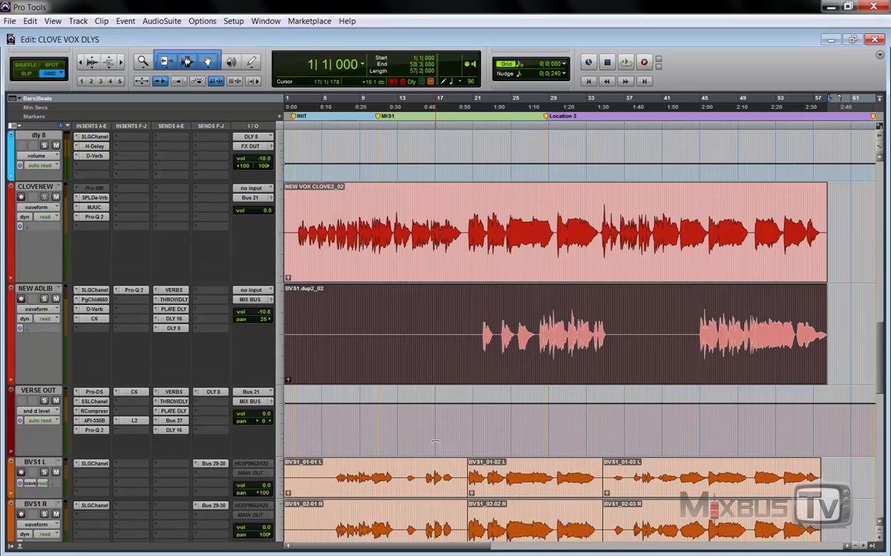
pyautogui.click(398, 387)
pyautogui.click(401, 343)
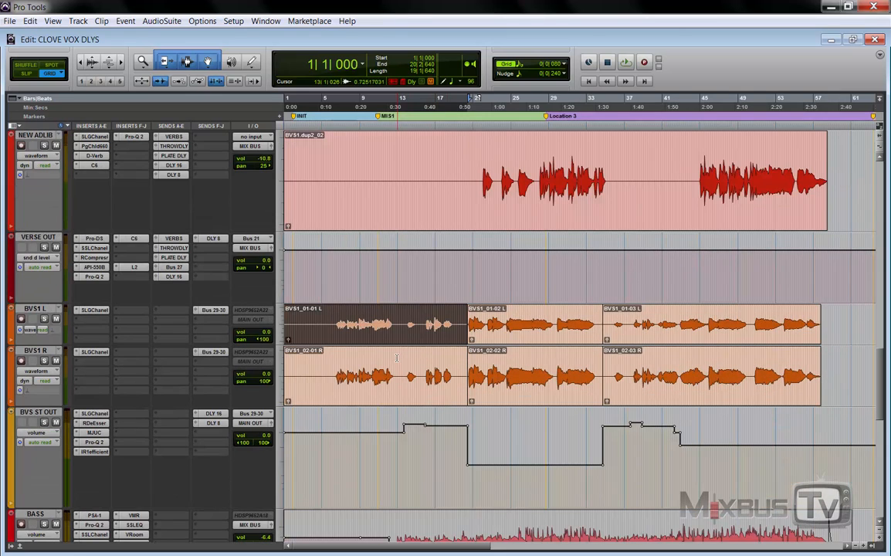
# - Examine the effects return tracks from PLATE SN and ROOM ST down to dly 16 and dly 8
pyautogui.scroll(5, 396, 358)
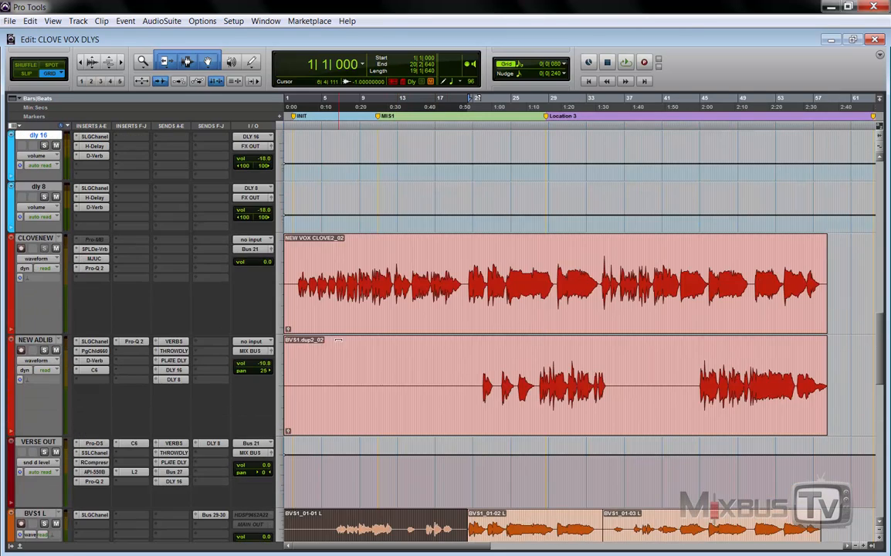
pyautogui.scroll(5, 252, 381)
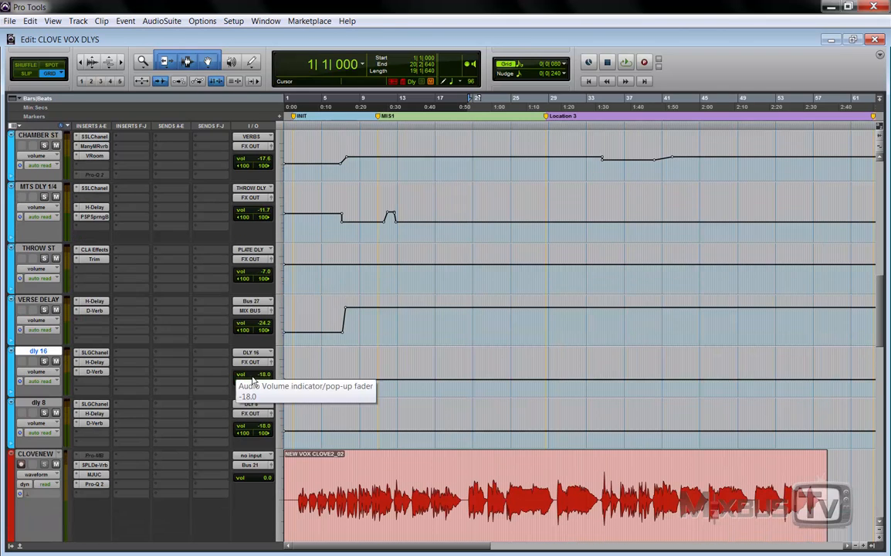
pyautogui.scroll(4, 108, 317)
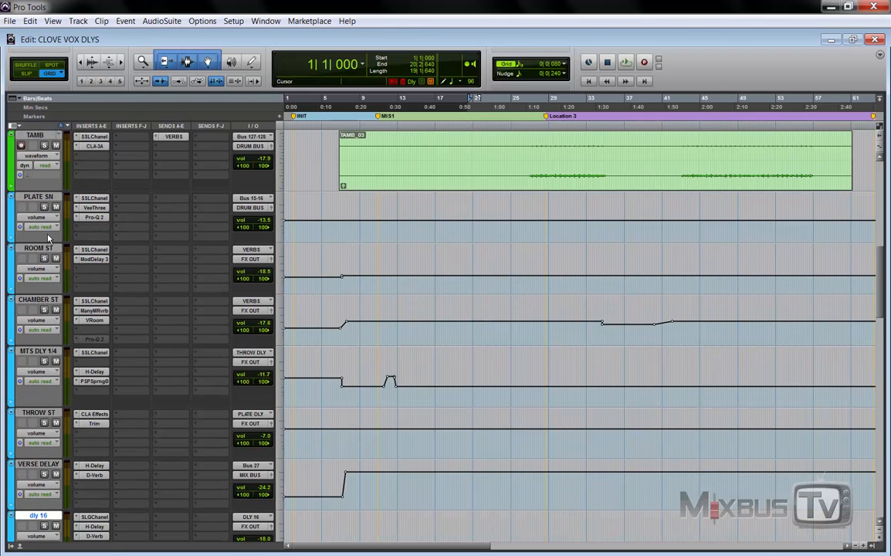
pyautogui.scroll(-1, 124, 321)
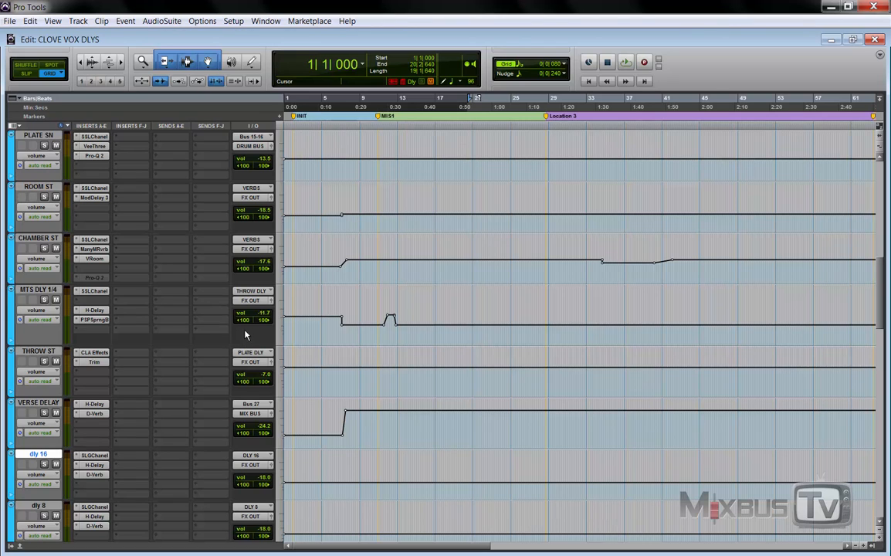
pyautogui.scroll(-2, 187, 278)
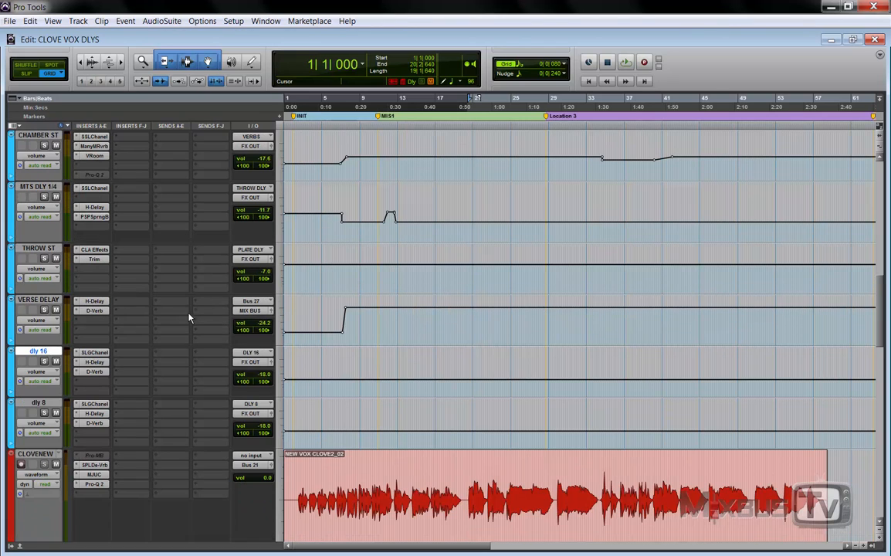
pyautogui.scroll(-1, 194, 359)
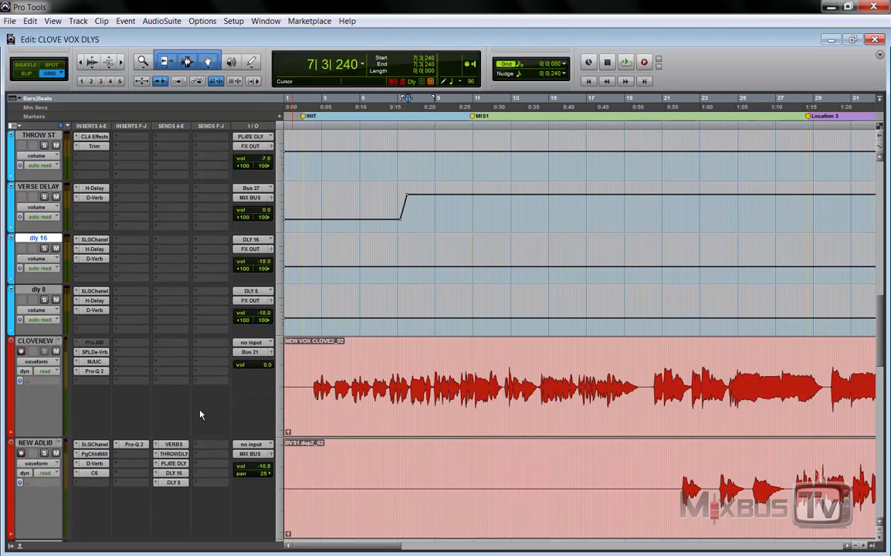
# - Solo the dly 16, dly 8 and VERSE OUT tracks and audition the verse vocal with its delays from bar 7
pyautogui.click(46, 302)
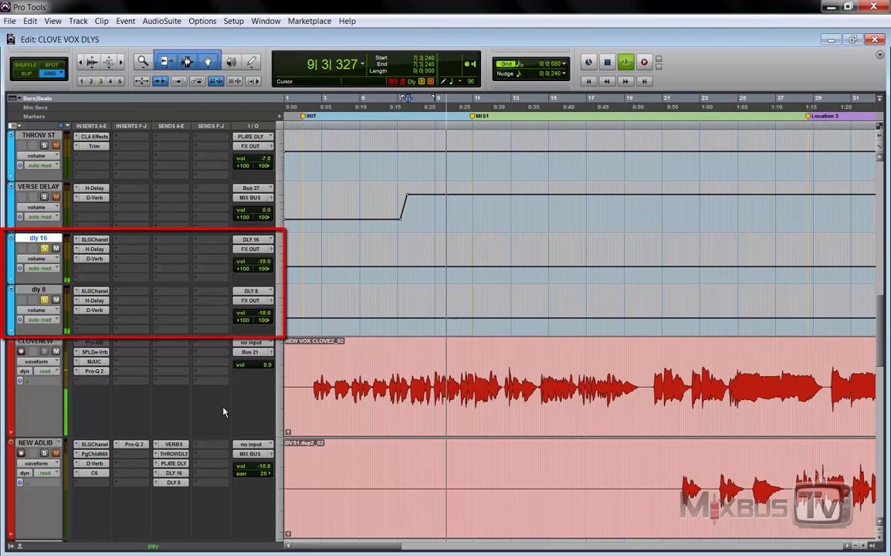
pyautogui.press('space')
pyautogui.scroll(-3, 209, 390)
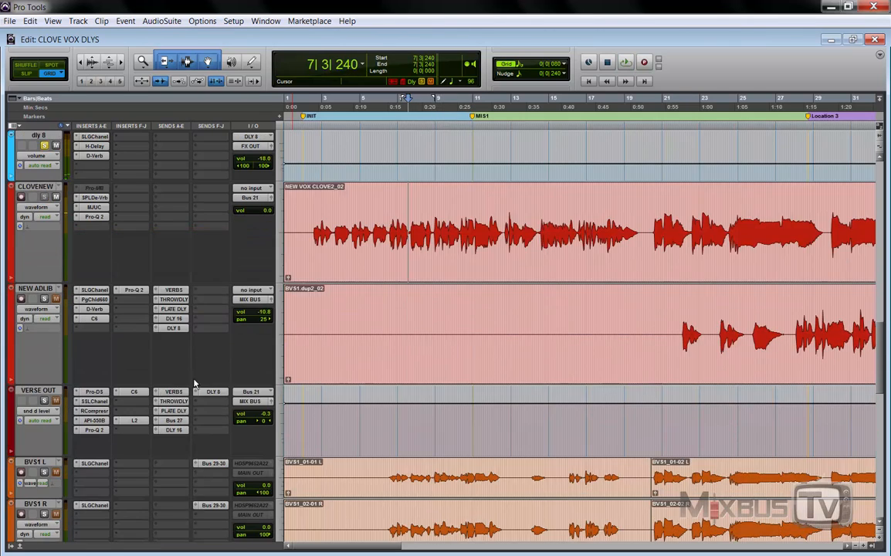
pyautogui.click(44, 401)
pyautogui.scroll(3, 185, 332)
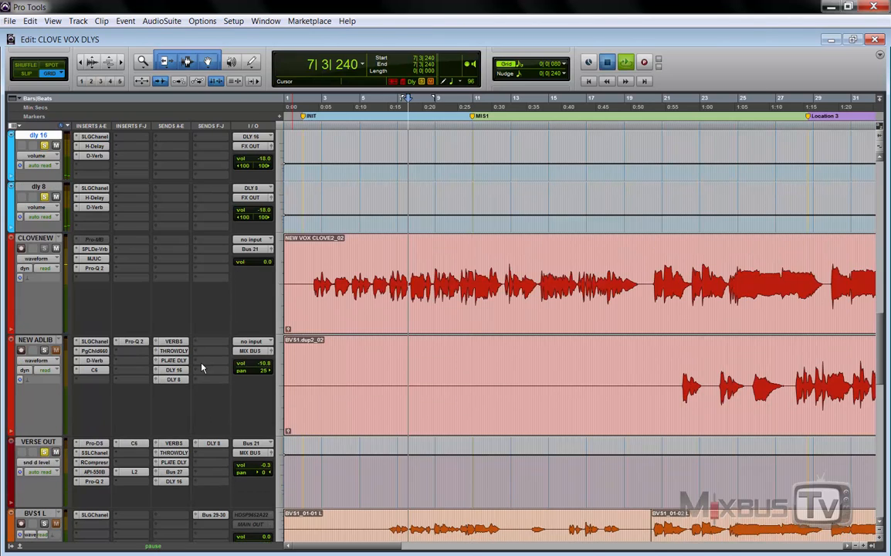
pyautogui.press('space')
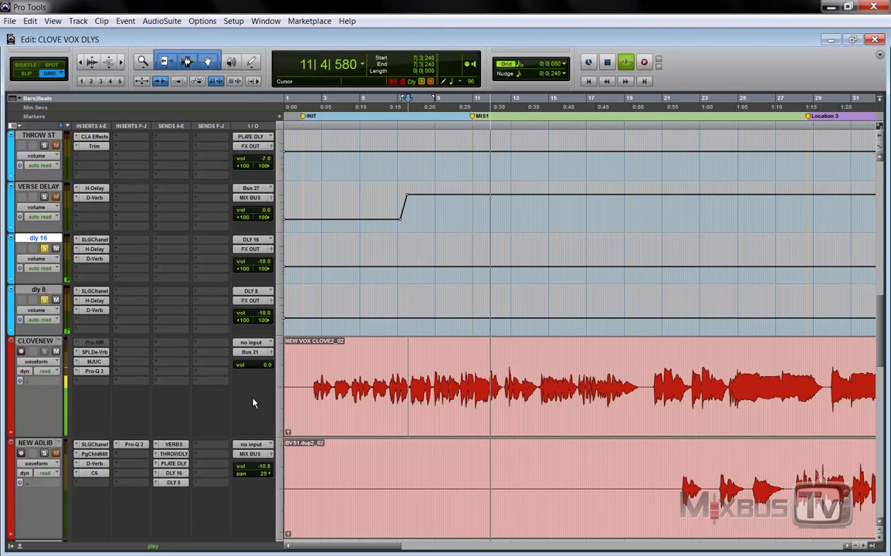
# - Stop playback and check the VERSE OUT track before returning to the delay return tracks
pyautogui.press('space')
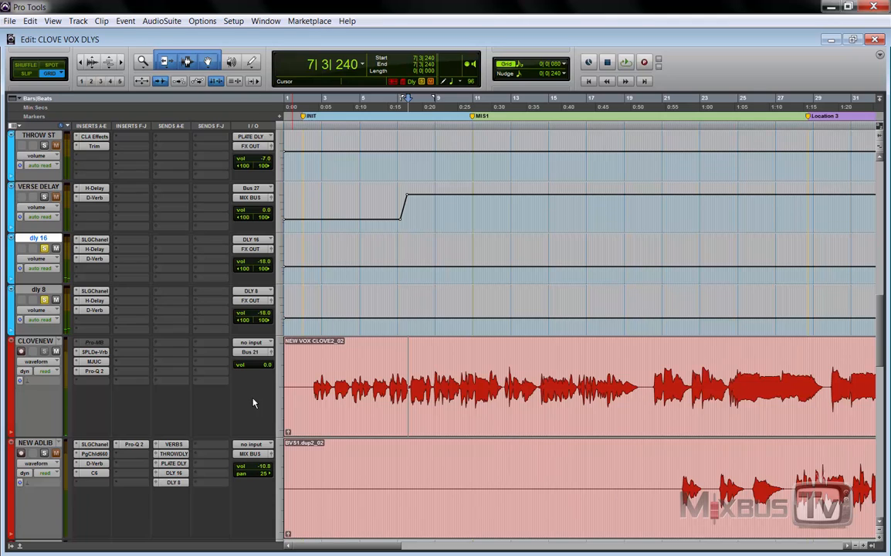
pyautogui.scroll(-3, 147, 415)
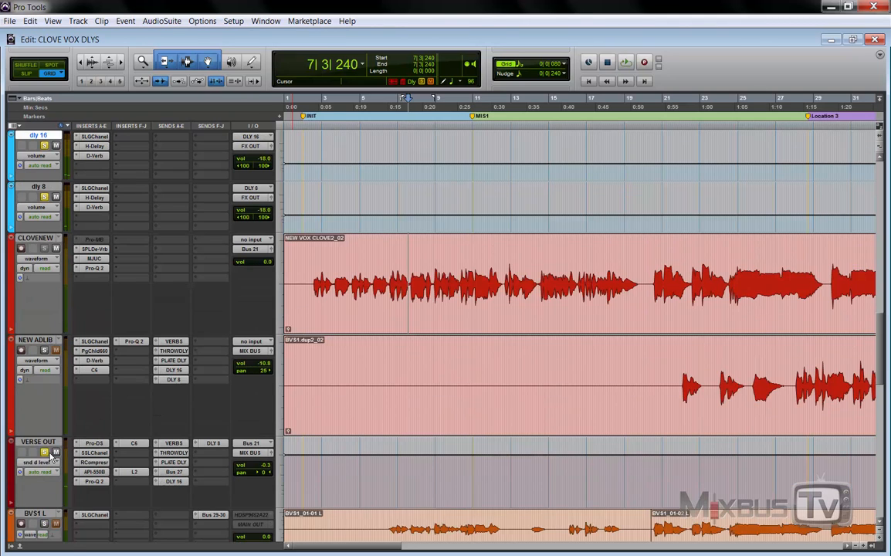
pyautogui.scroll(3, 85, 401)
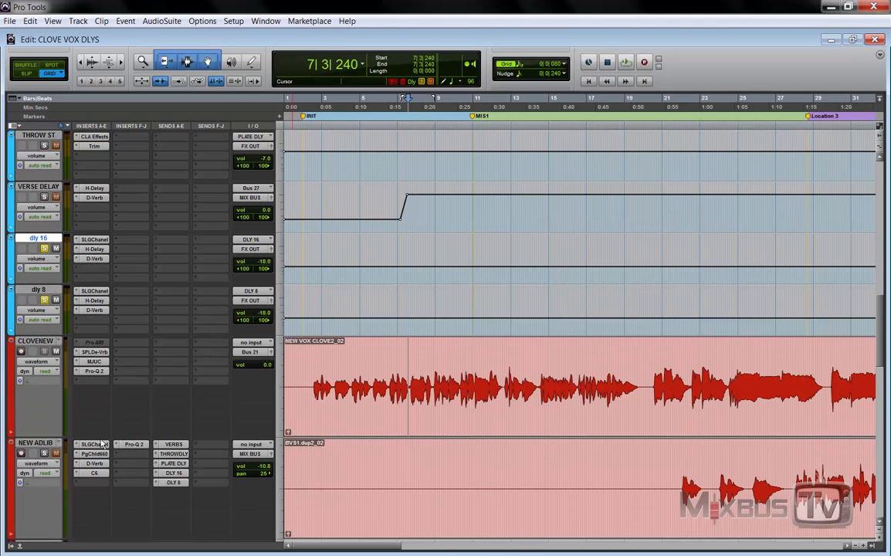
# - Open the H-Delay windows of dly 16 and dly 8, stack them one above the other, and bypass both tracks' D-Verb inserts
pyautogui.click(94, 249)
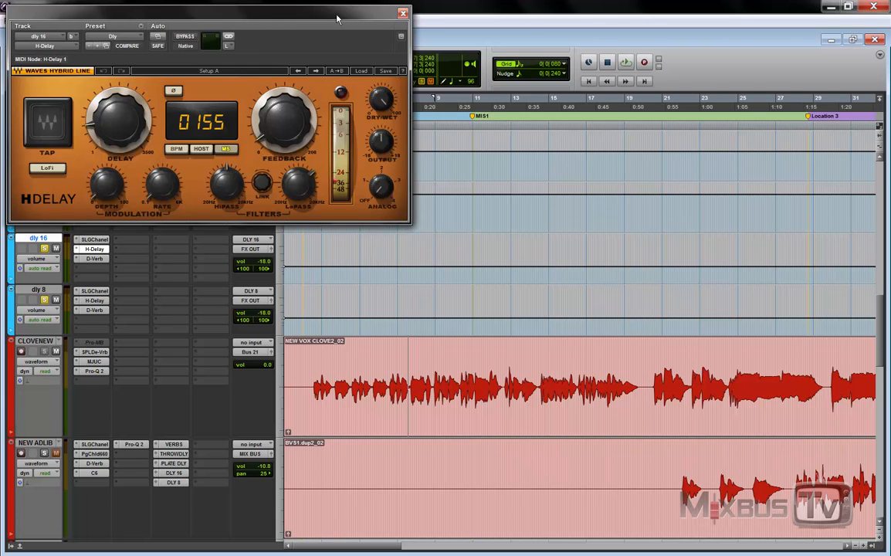
pyautogui.moveTo(244, 15); pyautogui.dragTo(440, 17)
pyautogui.click(109, 301)
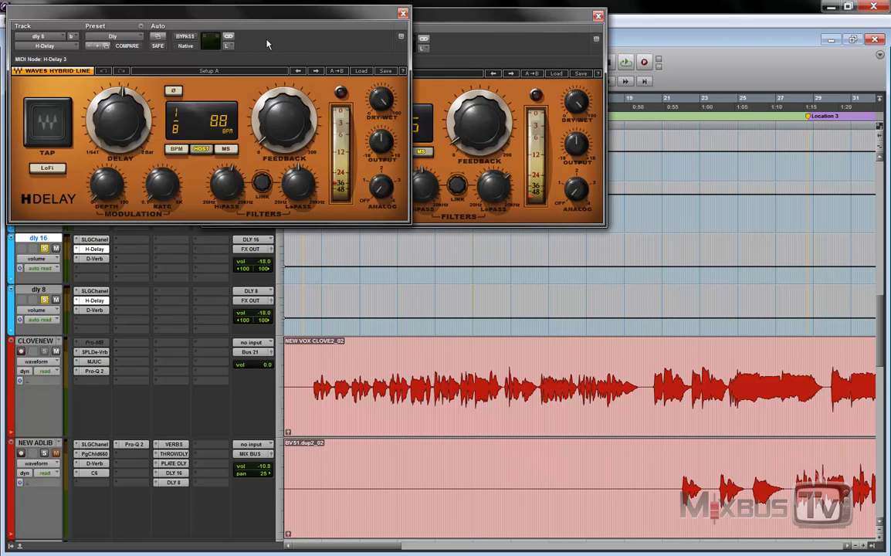
pyautogui.moveTo(245, 13); pyautogui.dragTo(504, 241)
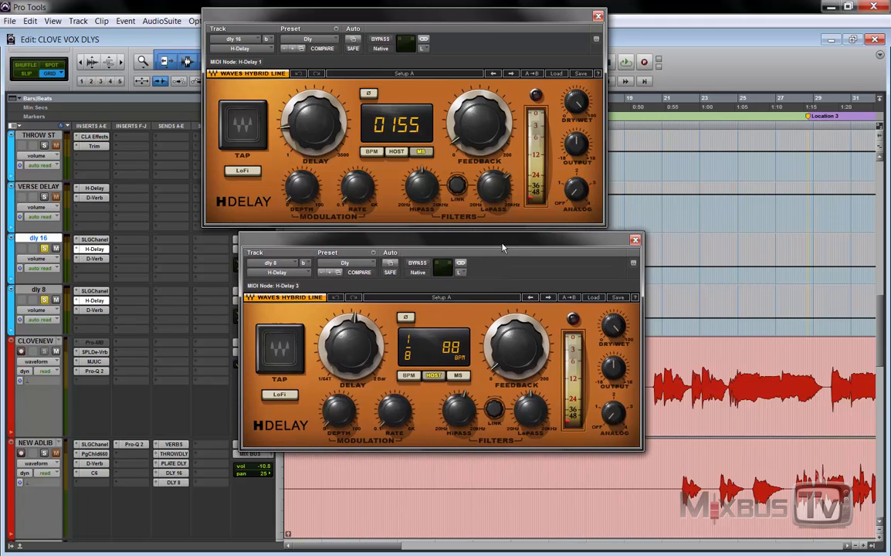
pyautogui.moveTo(492, 24); pyautogui.dragTo(528, 23)
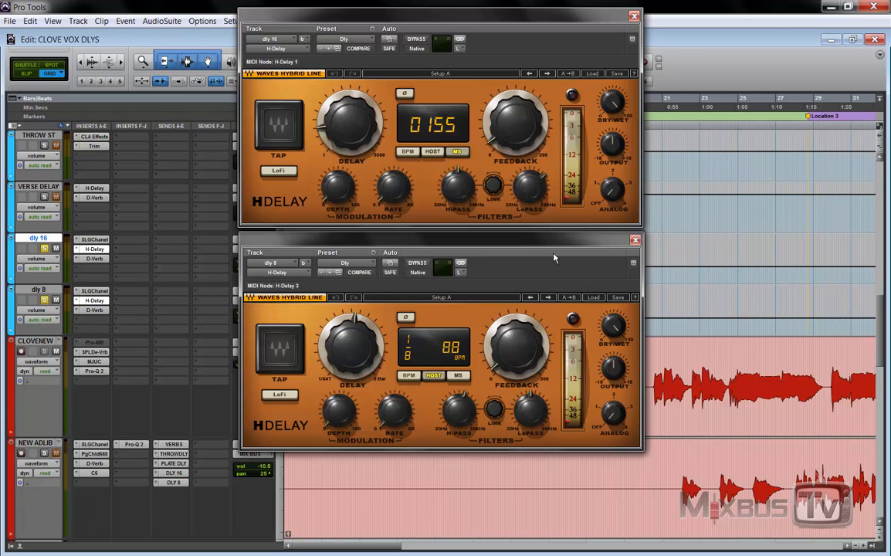
pyautogui.keyDown('ctrl'); pyautogui.click(92, 260); pyautogui.keyUp('ctrl')
pyautogui.keyDown('ctrl'); pyautogui.click(94, 310); pyautogui.keyUp('ctrl')
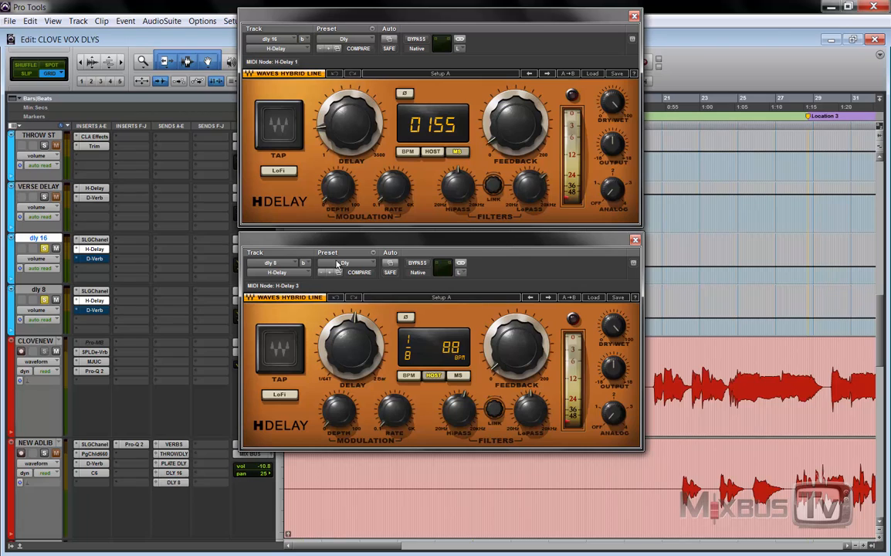
# - Select dly 8, compare its H-Delay's right-channel and left-channel delay times, and examine the filter settings
pyautogui.click(40, 290)
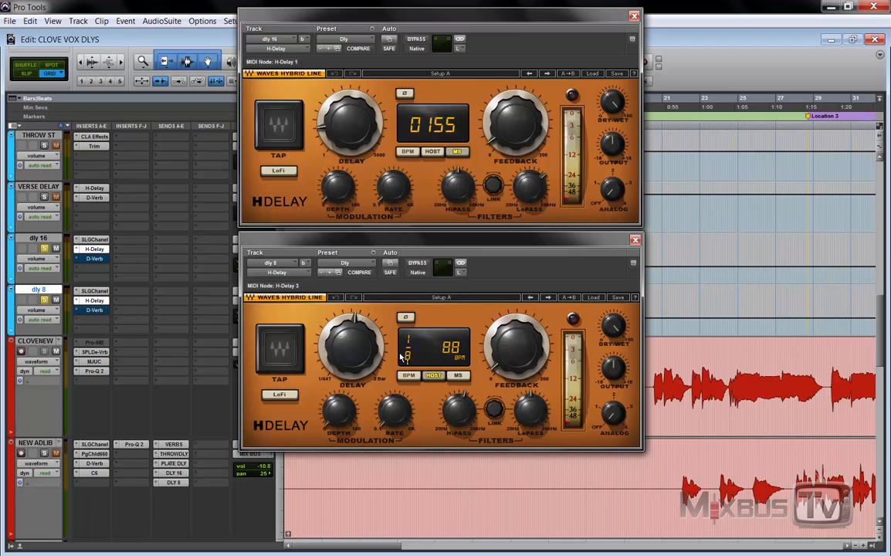
pyautogui.click(460, 272)
pyautogui.click(473, 288)
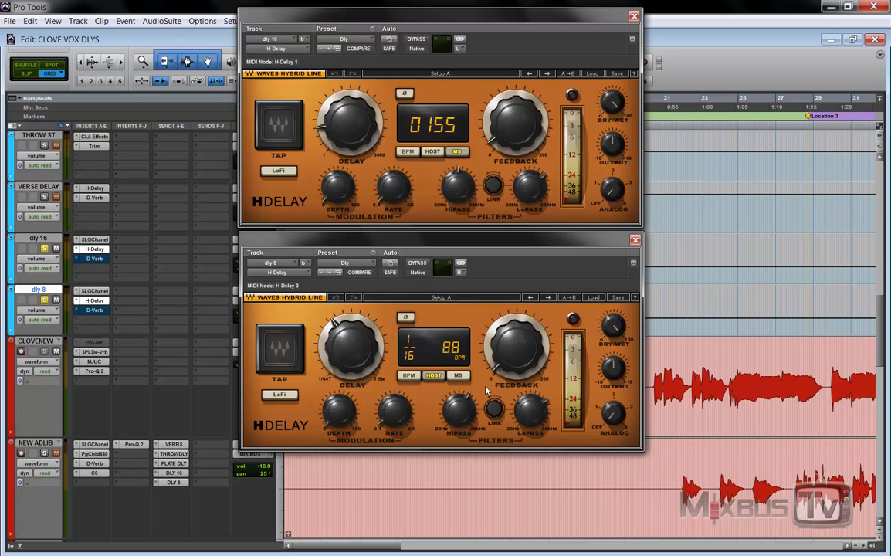
pyautogui.click(461, 272)
pyautogui.click(479, 274)
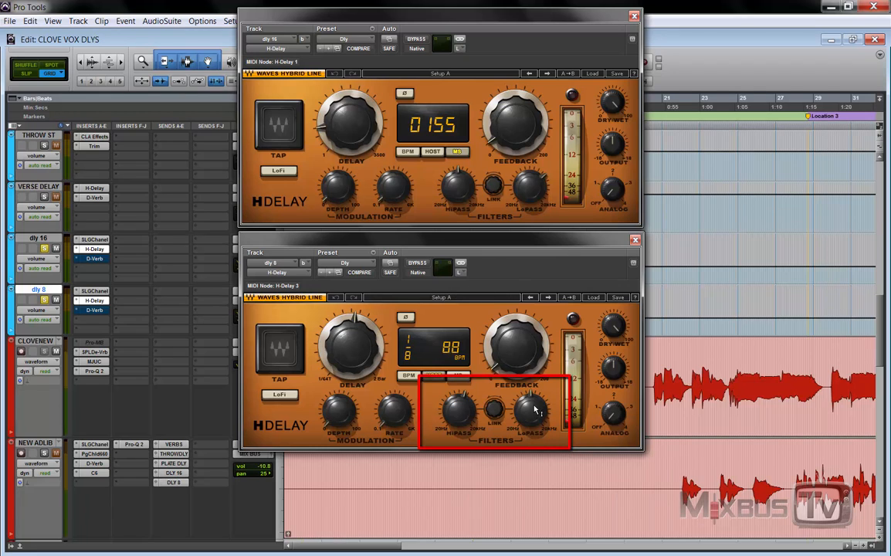
pyautogui.moveTo(532, 414)
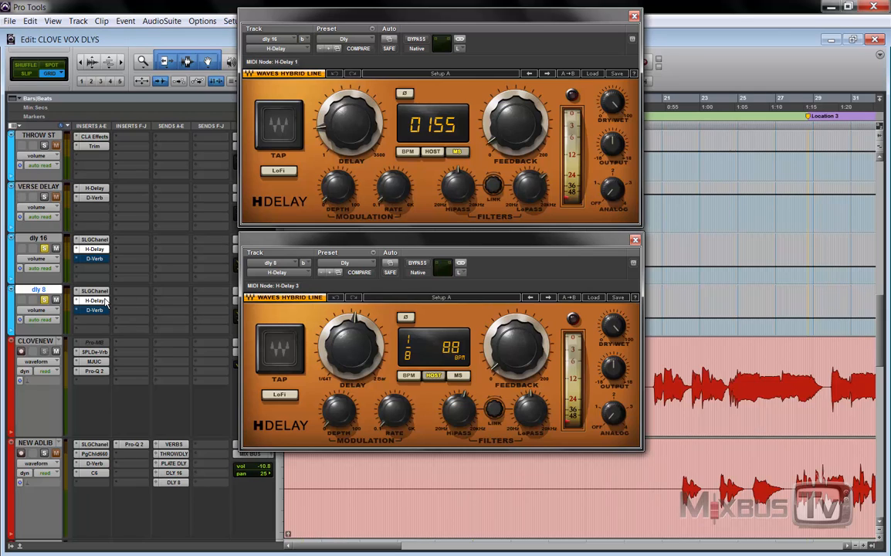
# - Select dly 16 and examine its H-Delay's millisecond delay settings on the left channel and the right channel
pyautogui.click(40, 239)
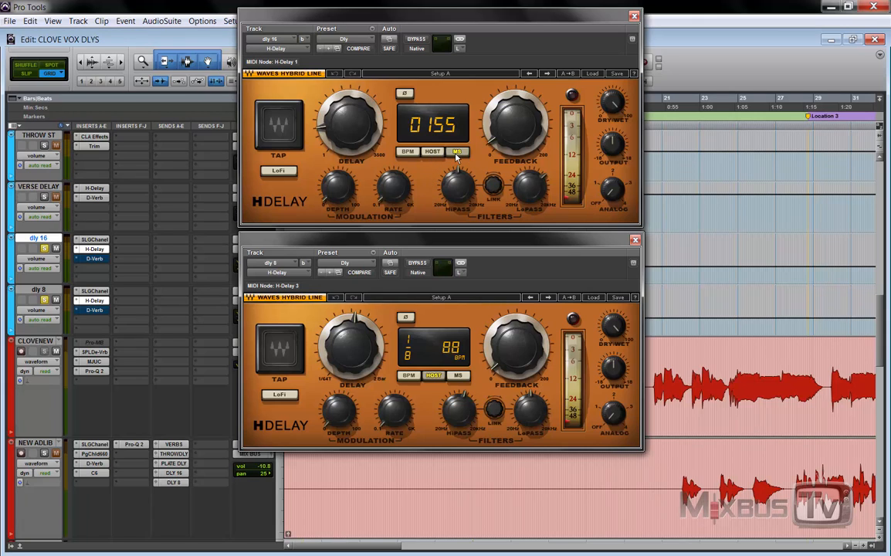
pyautogui.moveTo(359, 139)
pyautogui.click(460, 38)
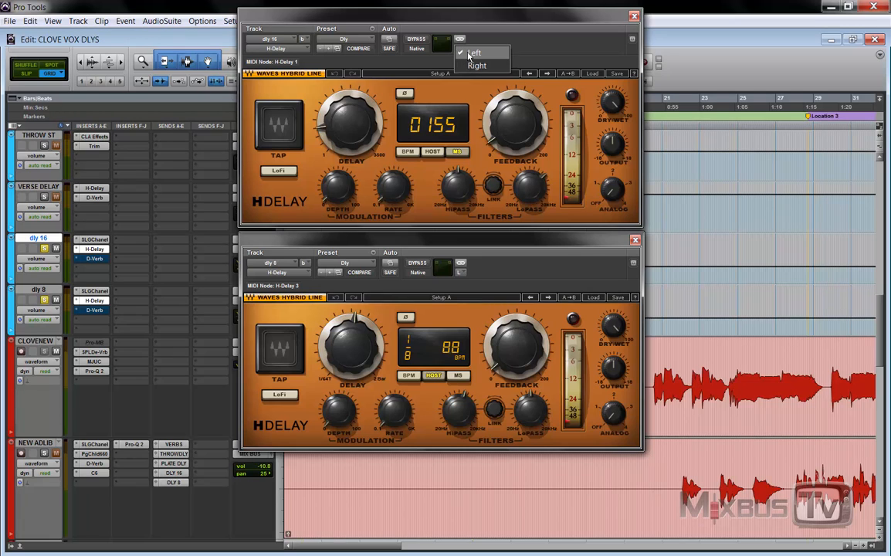
pyautogui.click(476, 66)
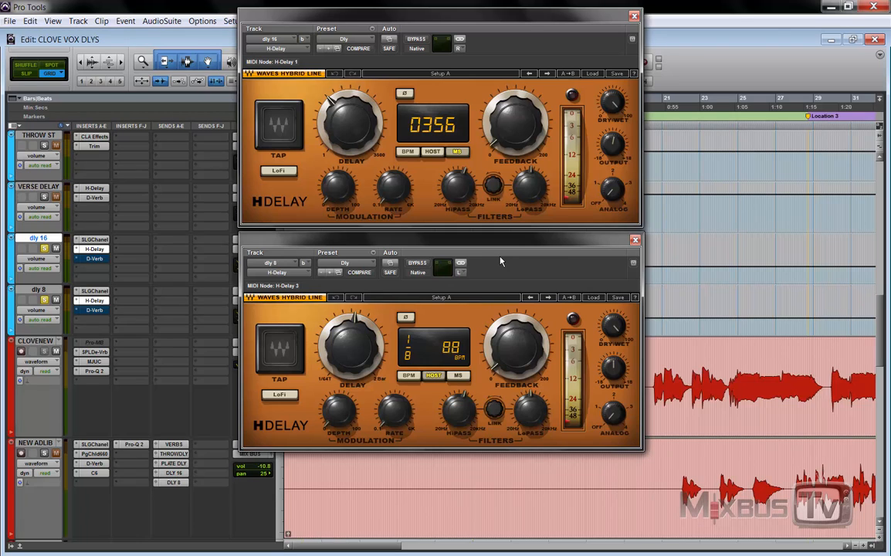
# - Audition the delays with their reverbs bypassed and check the VERSE OUT track's solo
pyautogui.press('space')
pyautogui.scroll(-2, 201, 411)
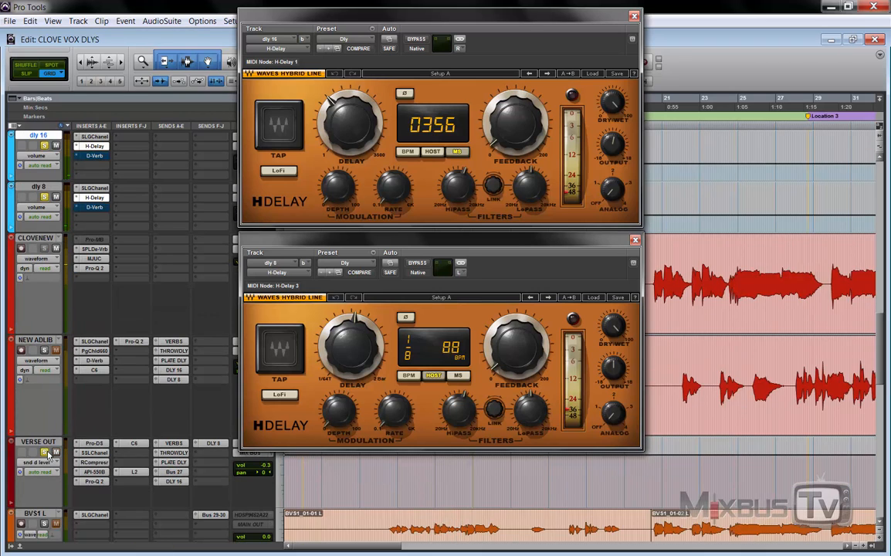
pyautogui.scroll(2, 185, 392)
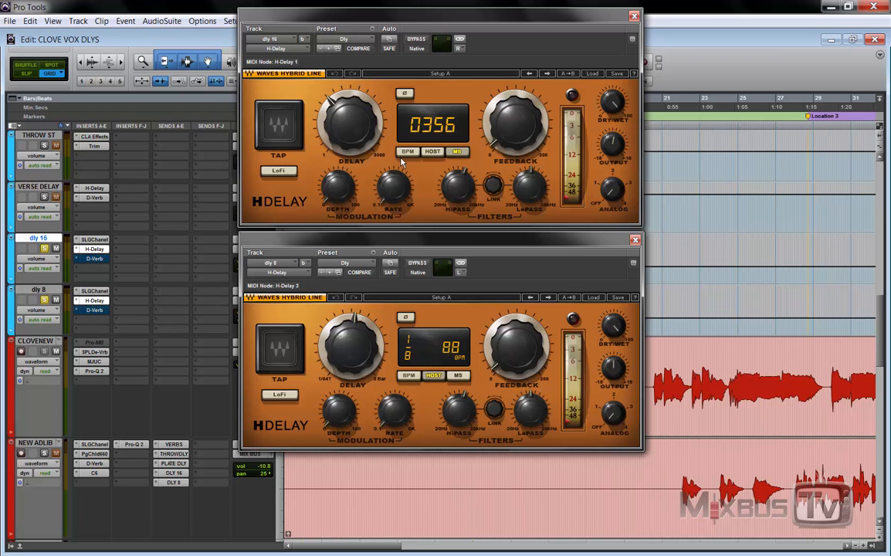
# - Sync the right channel of dly 16's H-Delay to the host tempo, switch back to milliseconds, and set its delay to 353 ms
pyautogui.click(440, 153)
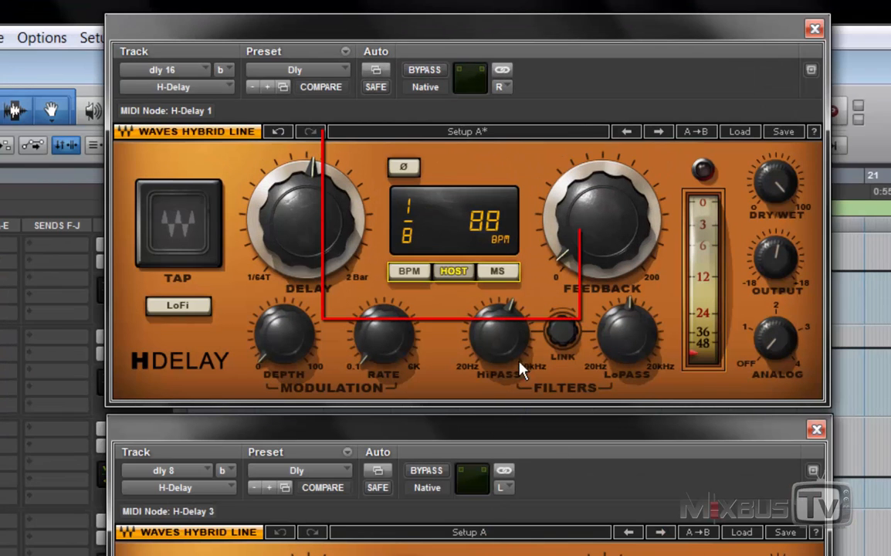
pyautogui.click(499, 272)
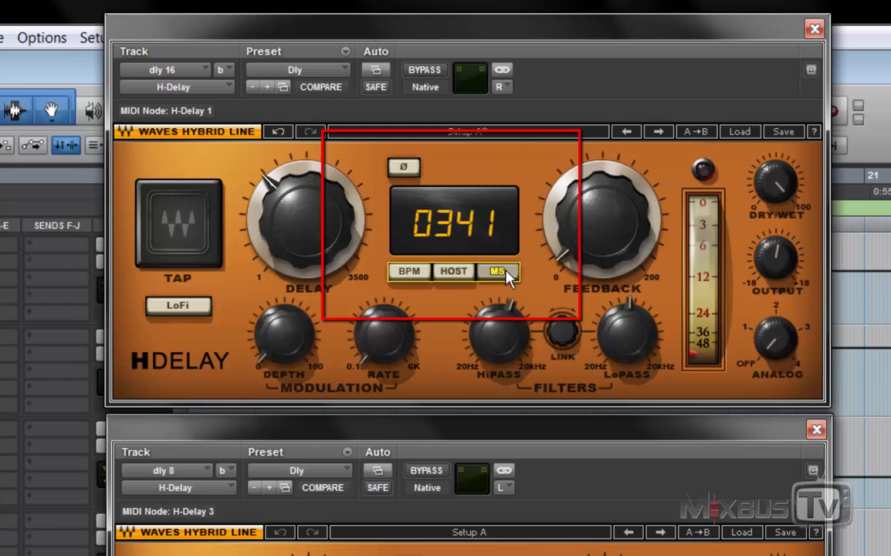
pyautogui.moveTo(294, 215); pyautogui.dragTo(294, 207)
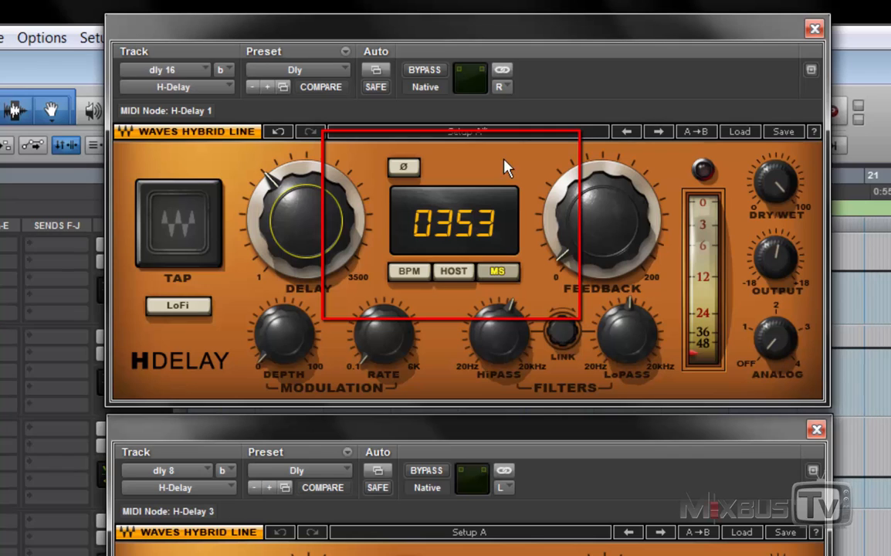
# - Sync the left channel of dly 16's H-Delay to the host tempo, switch back to milliseconds, and set its delay to 145 ms
pyautogui.click(503, 87)
pyautogui.click(510, 92)
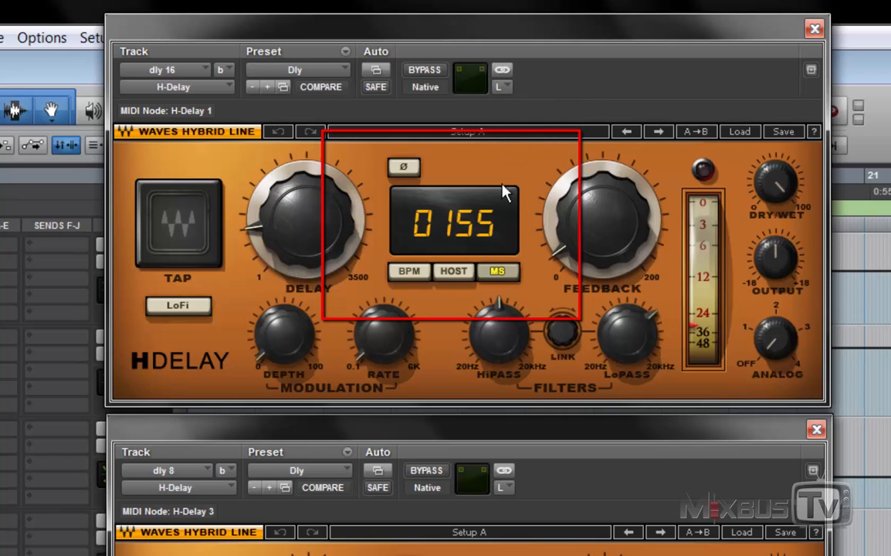
pyautogui.click(453, 273)
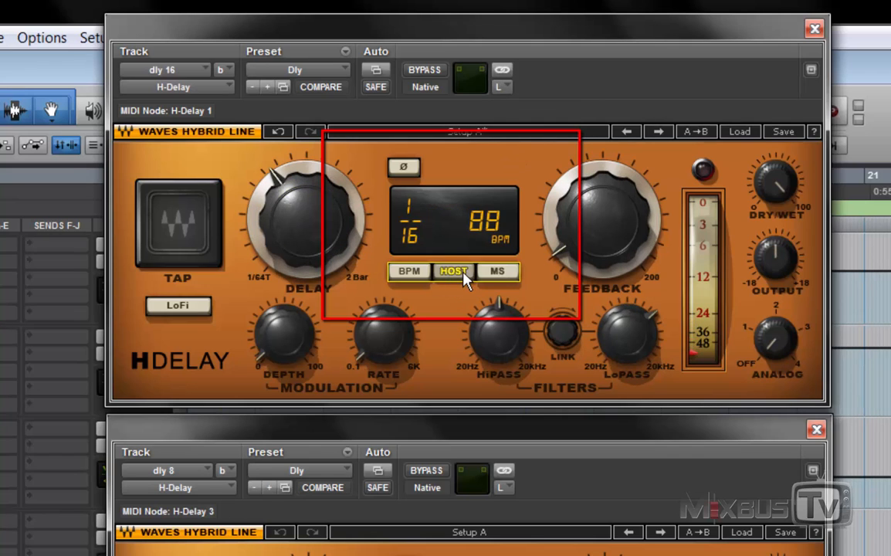
pyautogui.click(495, 273)
pyautogui.moveTo(309, 224)
pyautogui.mouseDown()
pyautogui.moveTo(312, 254)
pyautogui.moveTo(312, 242)
pyautogui.mouseUp()
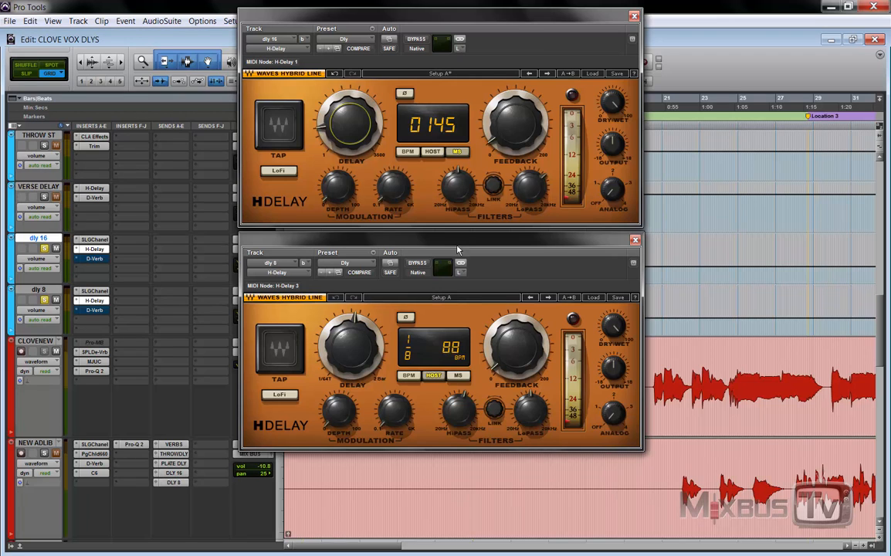
# - Open the D-Verb windows of dly 16 and dly 8 and place them one above the other beside the H-Delays
pyautogui.click(92, 259)
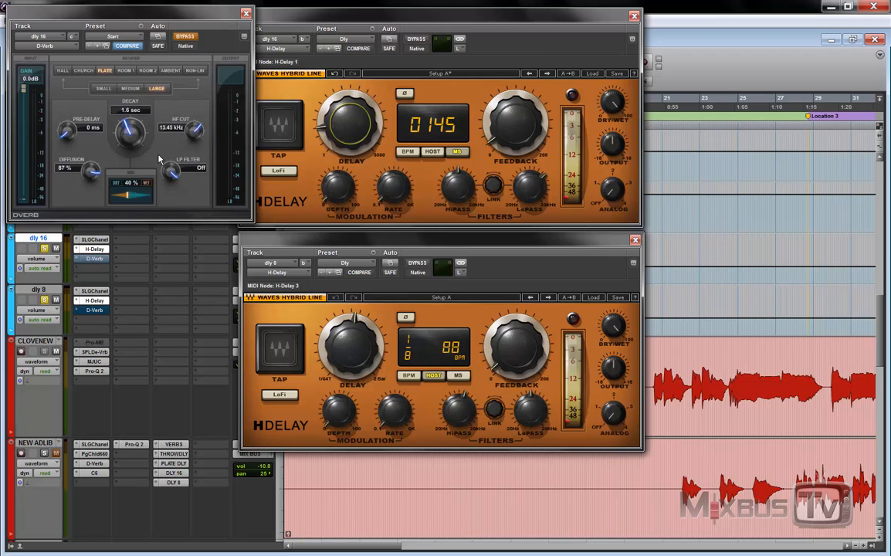
pyautogui.moveTo(197, 21); pyautogui.dragTo(348, 32)
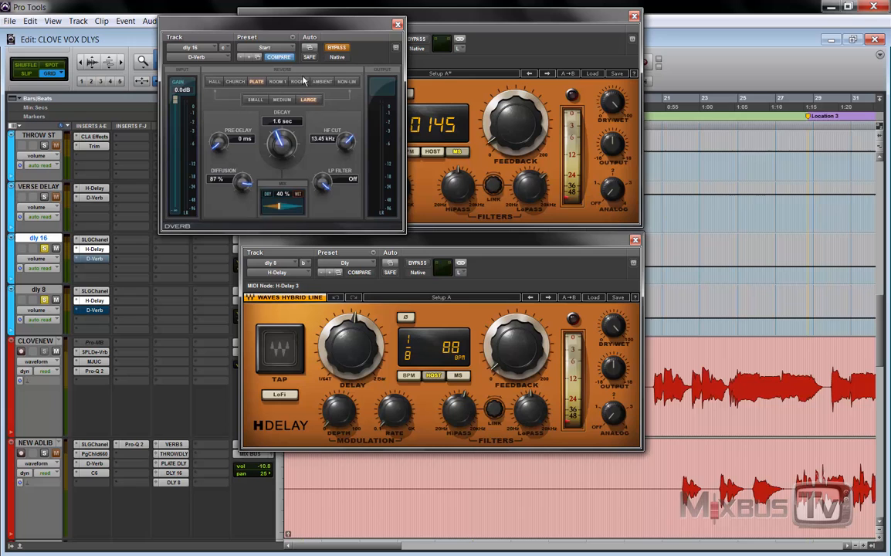
pyautogui.click(110, 310)
pyautogui.moveTo(224, 15); pyautogui.dragTo(374, 237)
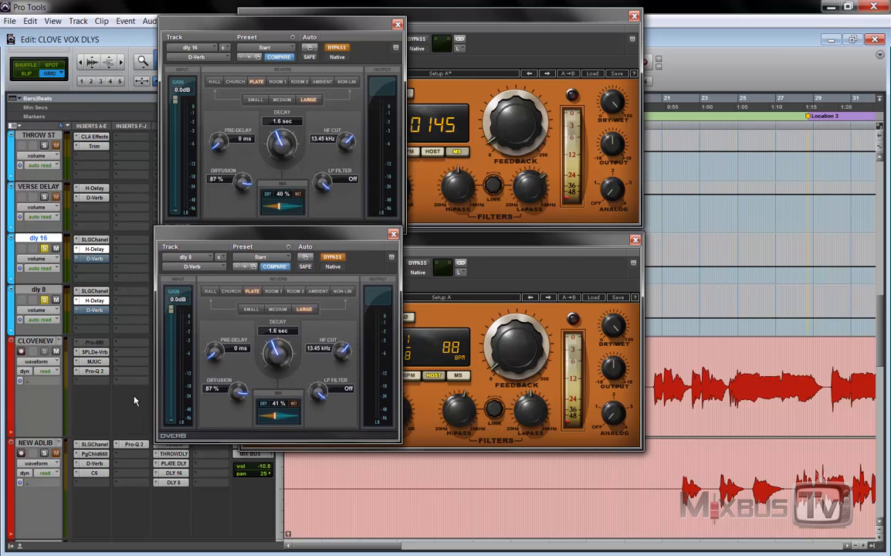
# - Unsolo VERSE OUT, play only the delay returns, and turn on the D-Verb inserts on dly 16 and dly 8
pyautogui.scroll(-4, 131, 398)
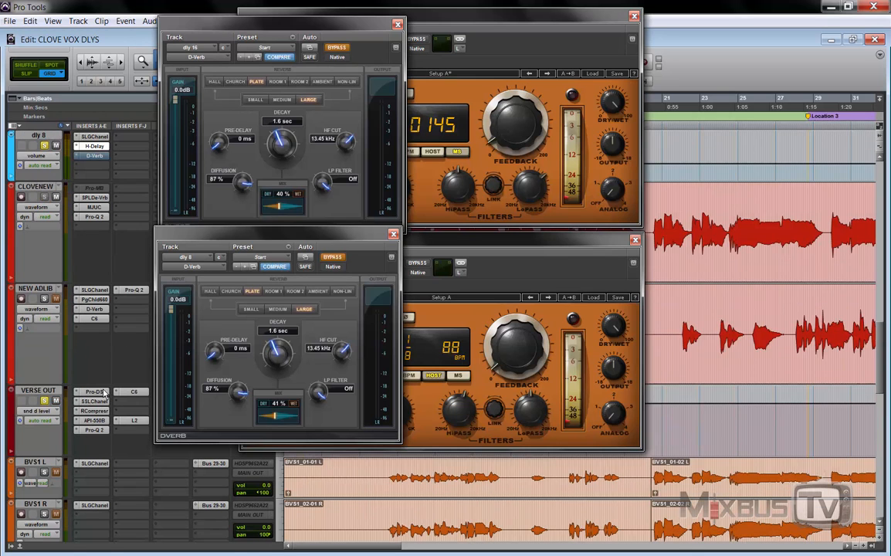
pyautogui.scroll(3, 112, 331)
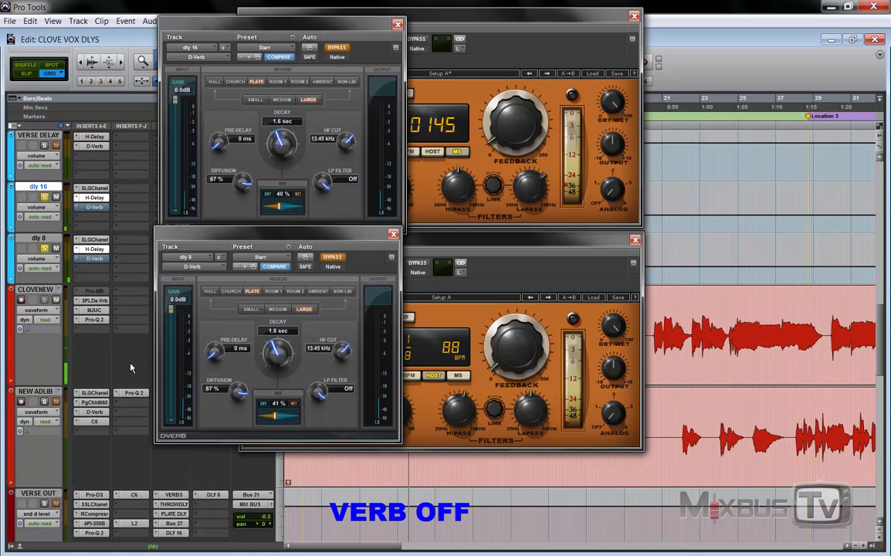
pyautogui.keyDown('ctrl'); pyautogui.click(99, 209); pyautogui.keyUp('ctrl')
pyautogui.keyDown('ctrl'); pyautogui.click(99, 260); pyautogui.keyUp('ctrl')
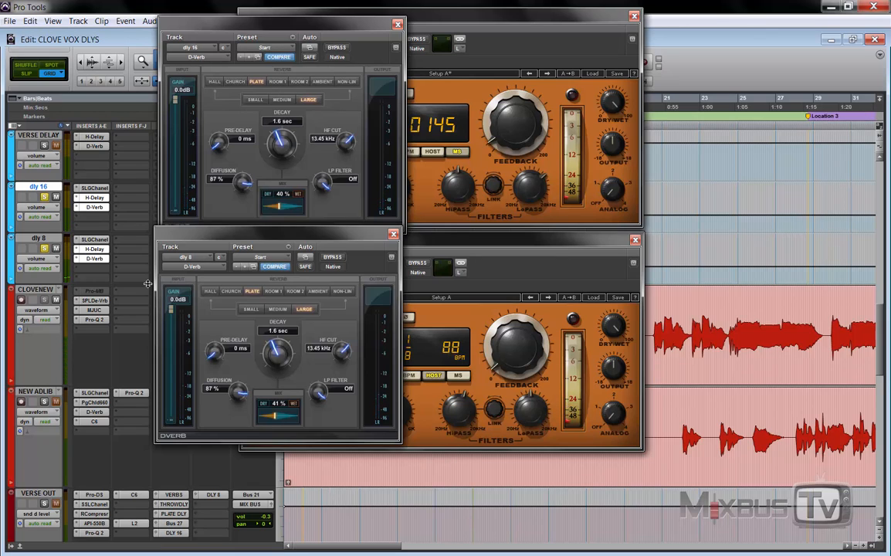
# - Bypass the D-Verb inserts, replay the delay returns dry, and reactivate both reverbs during playback to compare the sound
pyautogui.hotkey('shift', 'v')
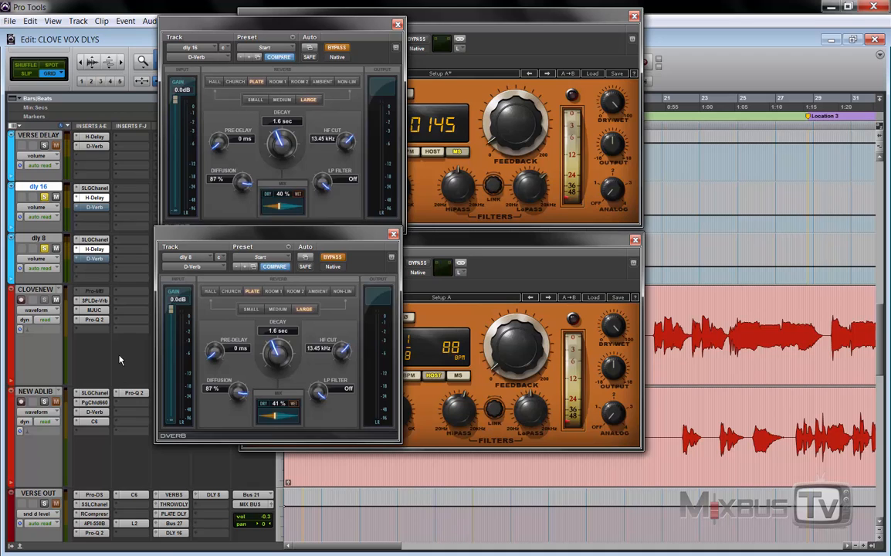
pyautogui.press('space')
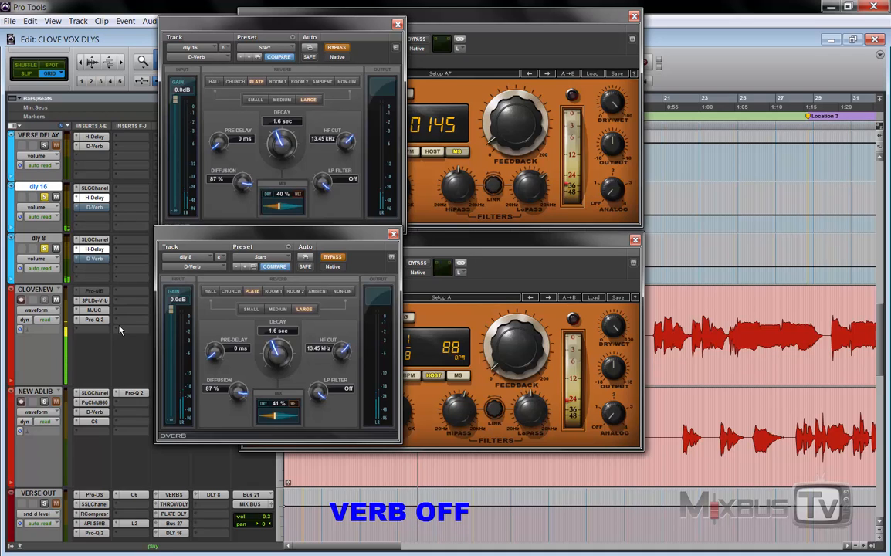
pyautogui.keyDown('ctrl'); pyautogui.click(105, 259); pyautogui.keyUp('ctrl')
pyautogui.keyDown('ctrl'); pyautogui.click(102, 207); pyautogui.keyUp('ctrl')
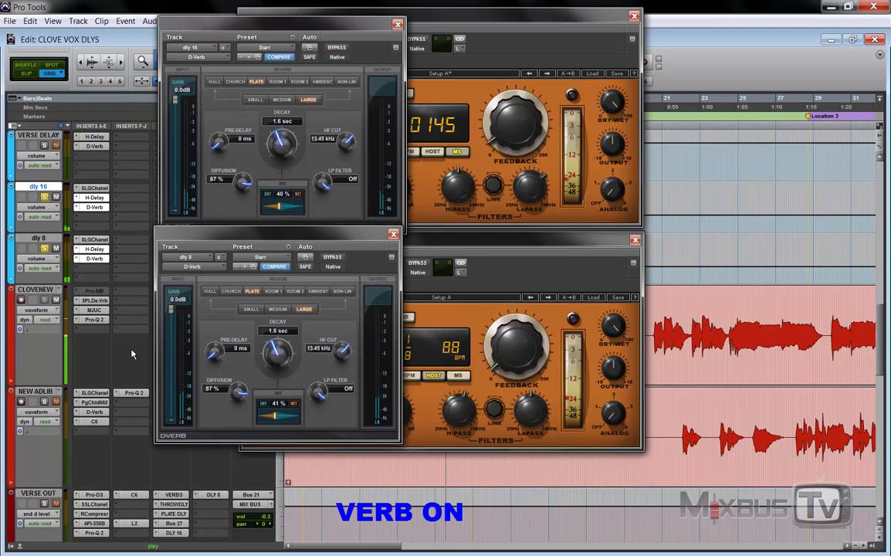
# - Restart playback and audition the dly 16 and dly 8 returns again with both D-Verbs active
pyautogui.scroll(-2, 131, 355)
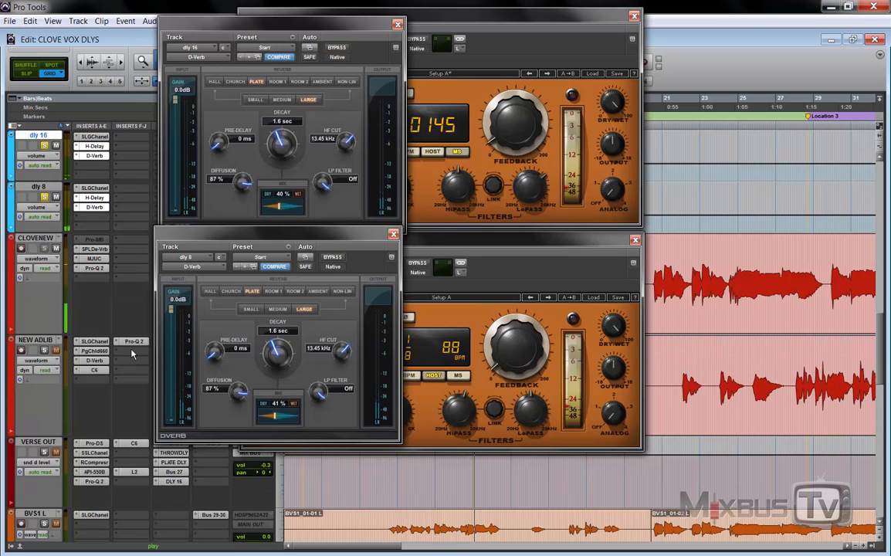
pyautogui.scroll(3, 110, 377)
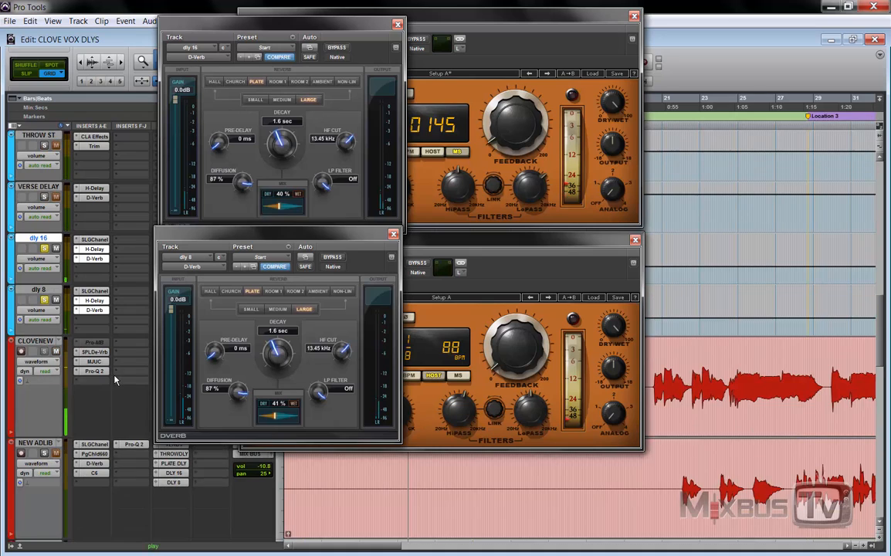
pyautogui.press('space')
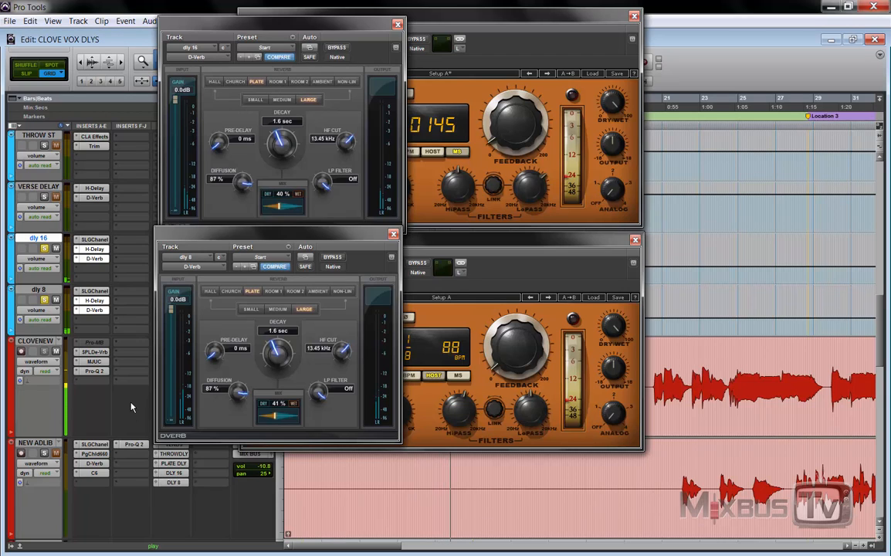
# - Bypass the D-Verb inserts on dly 8 and dly 16 during playback, and reactivate both to compare the returns
pyautogui.keyDown('ctrl'); pyautogui.click(94, 310); pyautogui.keyUp('ctrl')
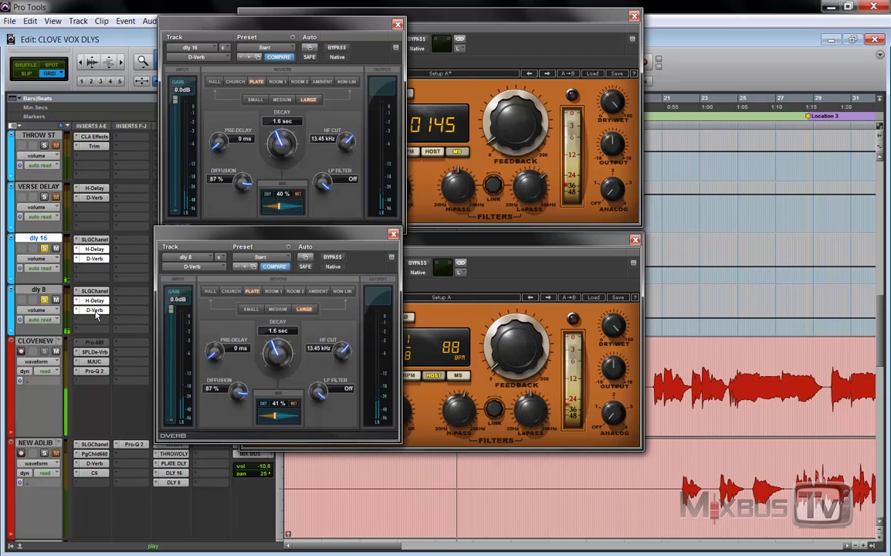
pyautogui.keyDown('ctrl'); pyautogui.click(94, 258); pyautogui.keyUp('ctrl')
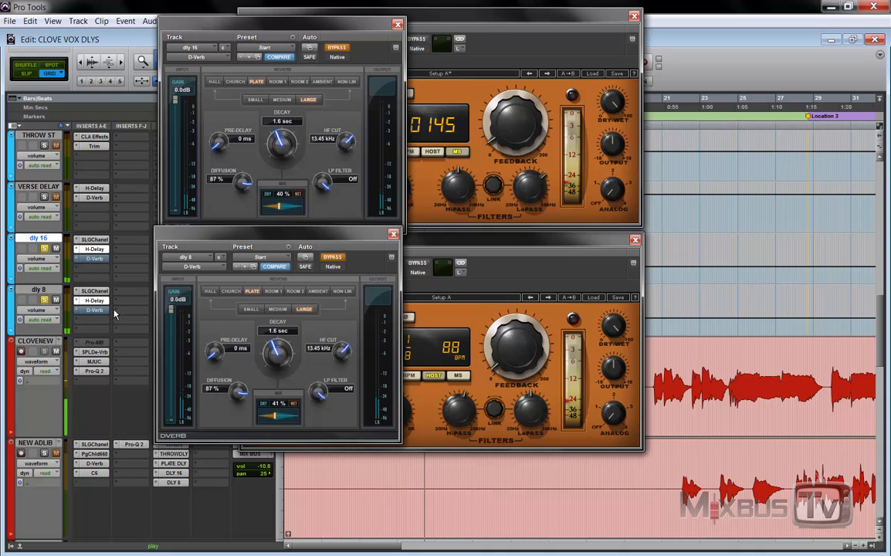
pyautogui.keyDown('ctrl'); pyautogui.click(94, 310); pyautogui.keyUp('ctrl')
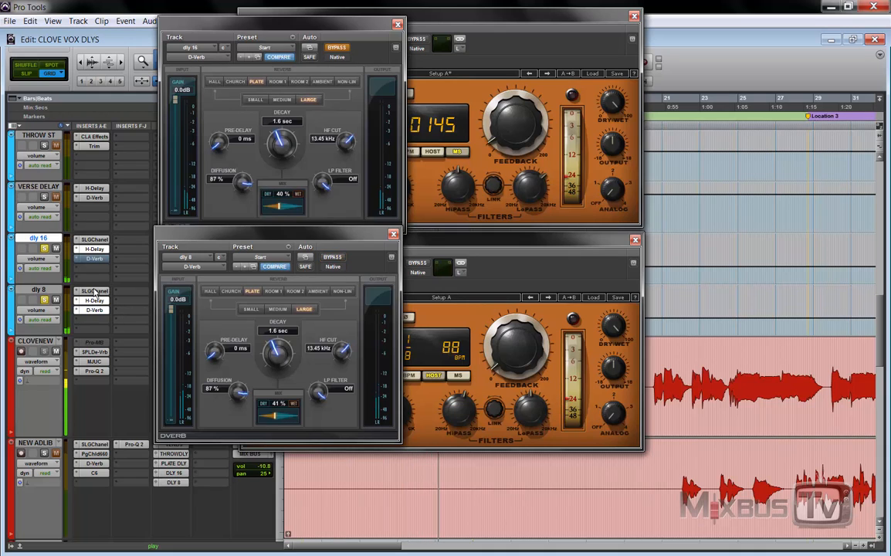
pyautogui.keyDown('ctrl'); pyautogui.click(95, 258); pyautogui.keyUp('ctrl')
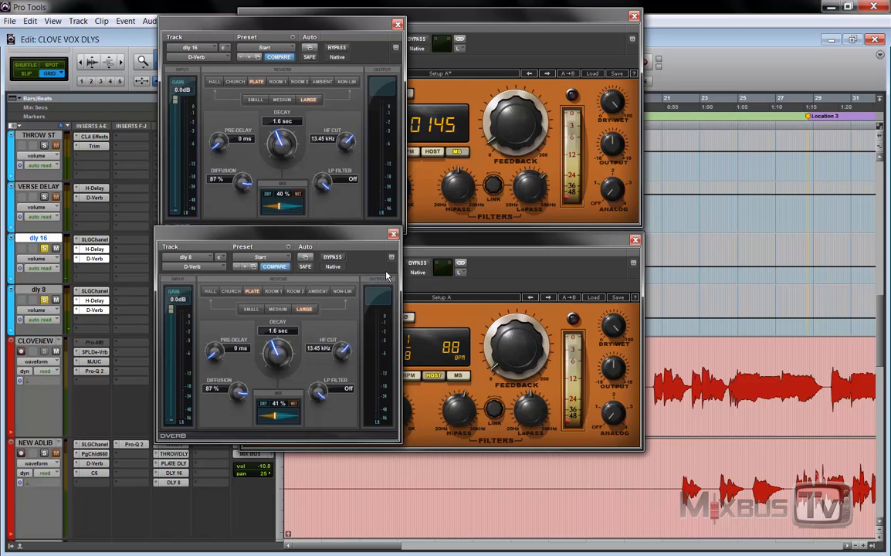
# - Close the D-Verb and H-Delay windows of both dly 16 and dly 8
pyautogui.click(393, 233)
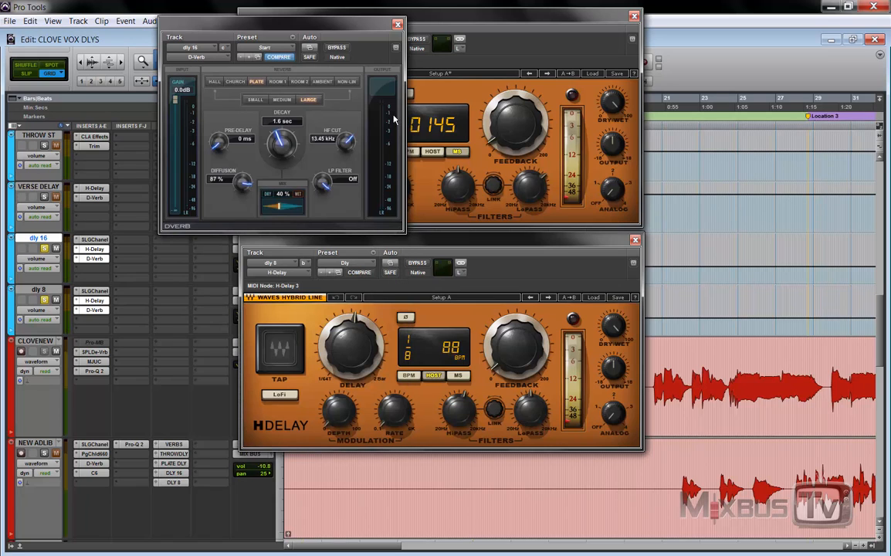
pyautogui.click(396, 25)
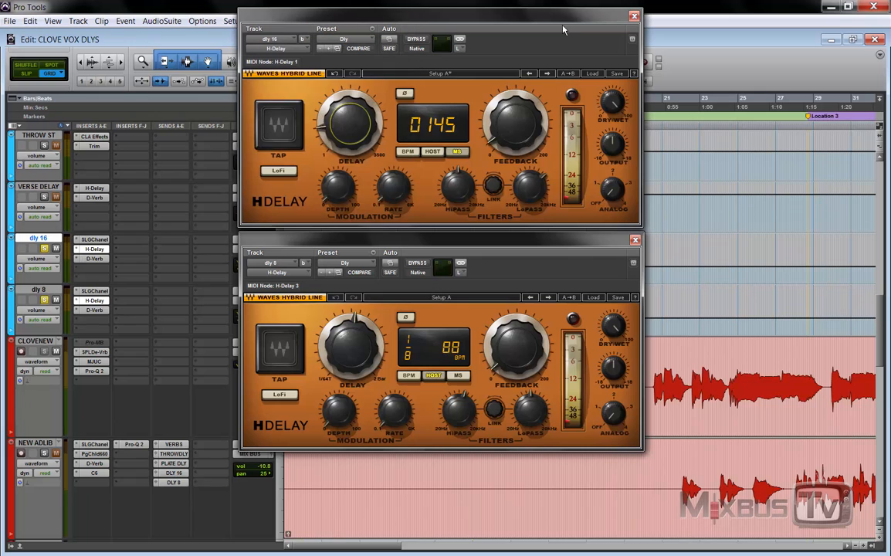
pyautogui.click(633, 17)
pyautogui.click(635, 242)
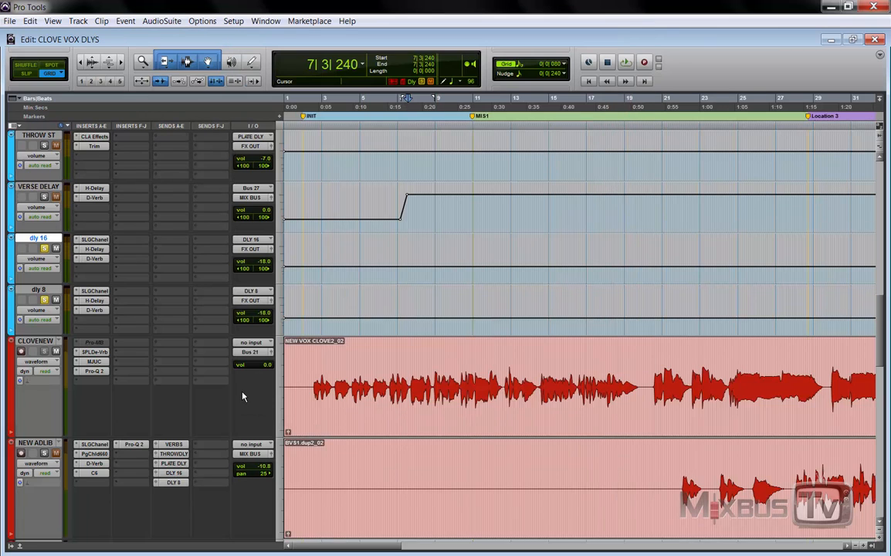
# - Solo VERSE OUT and unmute the DLY 16 and DLY 8 sends on BVS ST OUT
pyautogui.click(44, 248)
pyautogui.scroll(-5, 206, 400)
pyautogui.scroll(-3, 209, 396)
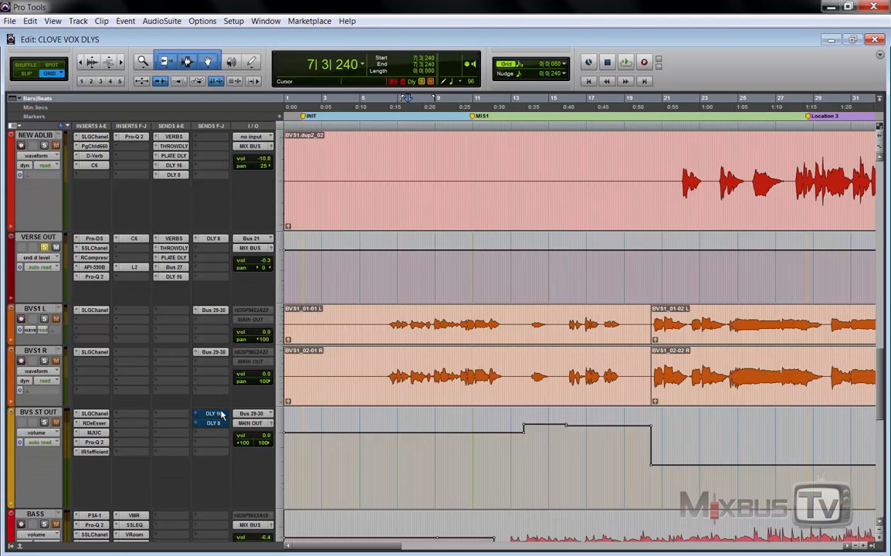
pyautogui.click(220, 414)
pyautogui.click(221, 424)
# - Mute the DLY 8 and DLY 16 sends on VERSE OUT and play the delay returns with VERSE OUT unsoloed
pyautogui.click(219, 240)
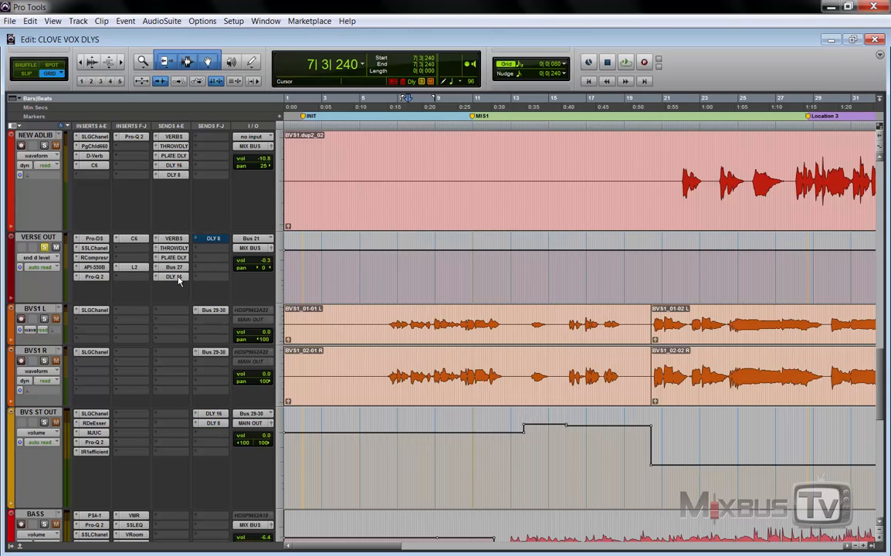
pyautogui.click(180, 277)
pyautogui.scroll(-3, 264, 324)
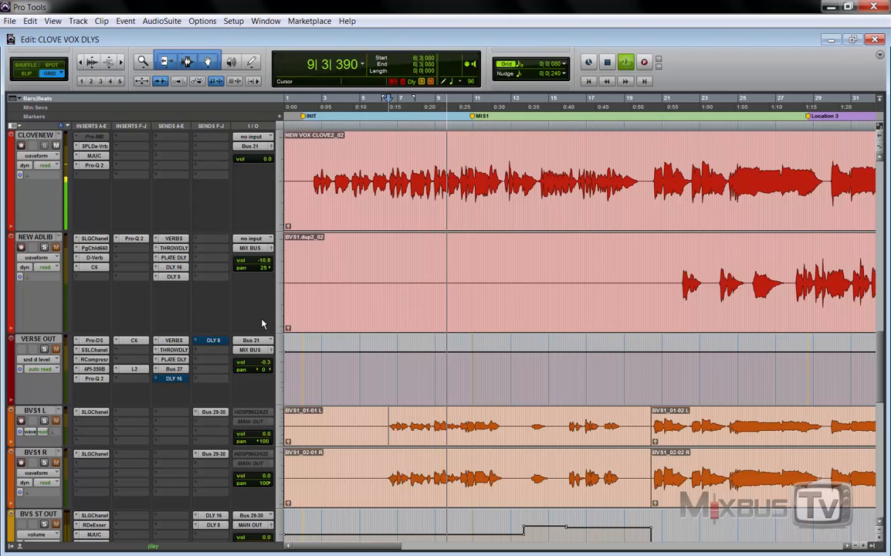
pyautogui.press('space')
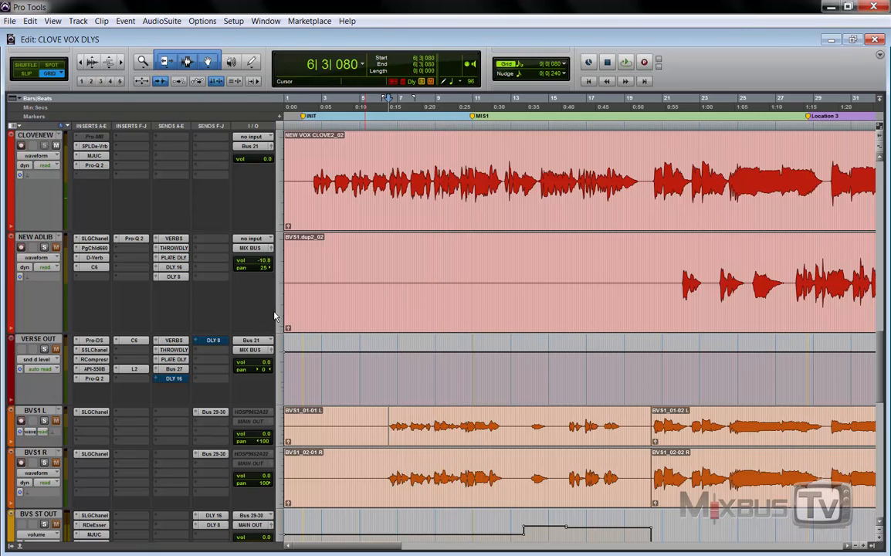
# - Unmute the DLY 8 and DLY 16 sends on VERSE OUT
pyautogui.scroll(3, 105, 298)
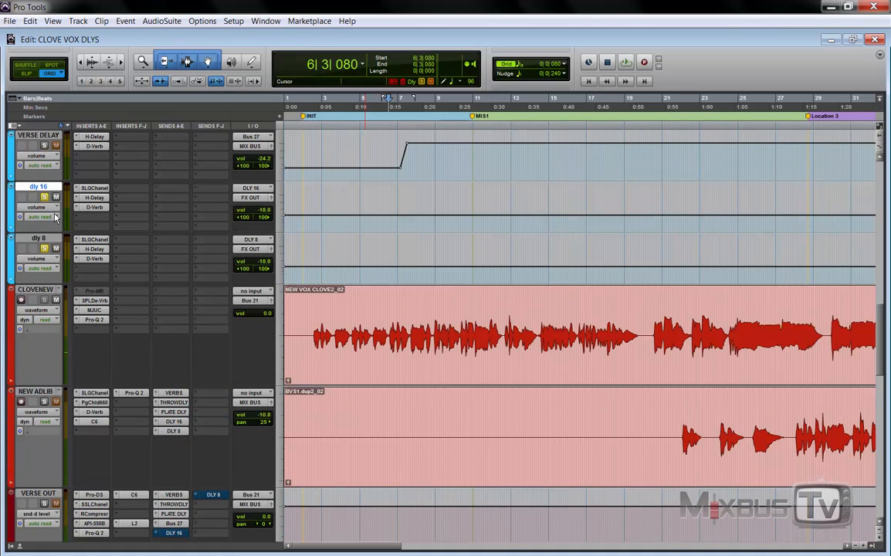
pyautogui.scroll(-3, 276, 360)
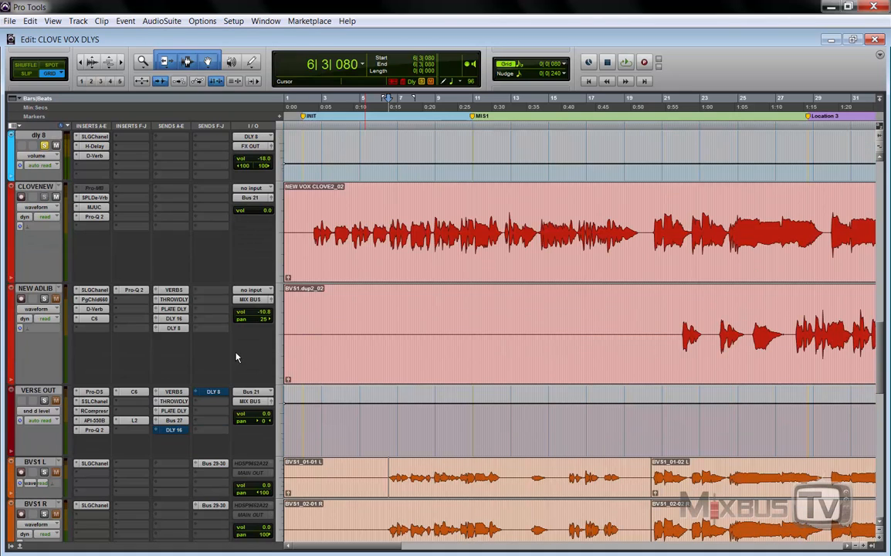
pyautogui.keyDown('ctrl'); pyautogui.click(212, 394); pyautogui.keyUp('ctrl')
pyautogui.scroll(-2, 234, 378)
pyautogui.scroll(-3, 212, 370)
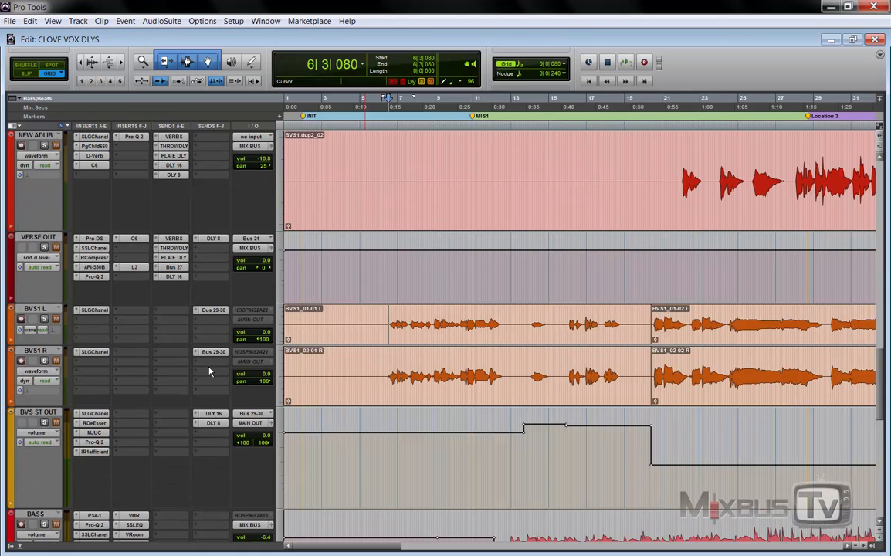
# - Mute the DLY 8 and DLY 16 sends on VERSE OUT and audition the soloed BVS ST OUT with its delay returns
pyautogui.keyDown('ctrl'); pyautogui.click(212, 238); pyautogui.keyUp('ctrl')
pyautogui.keyDown('ctrl'); pyautogui.click(175, 276); pyautogui.keyUp('ctrl')
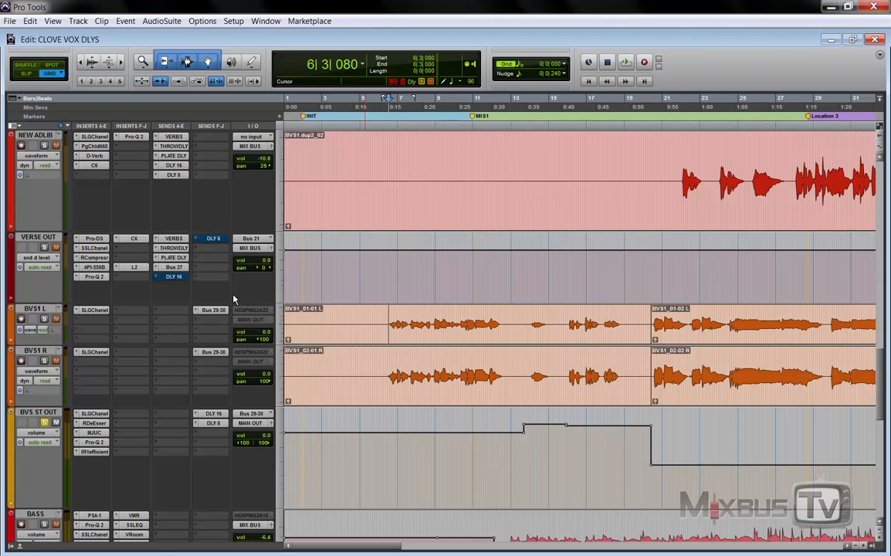
pyautogui.press('space')
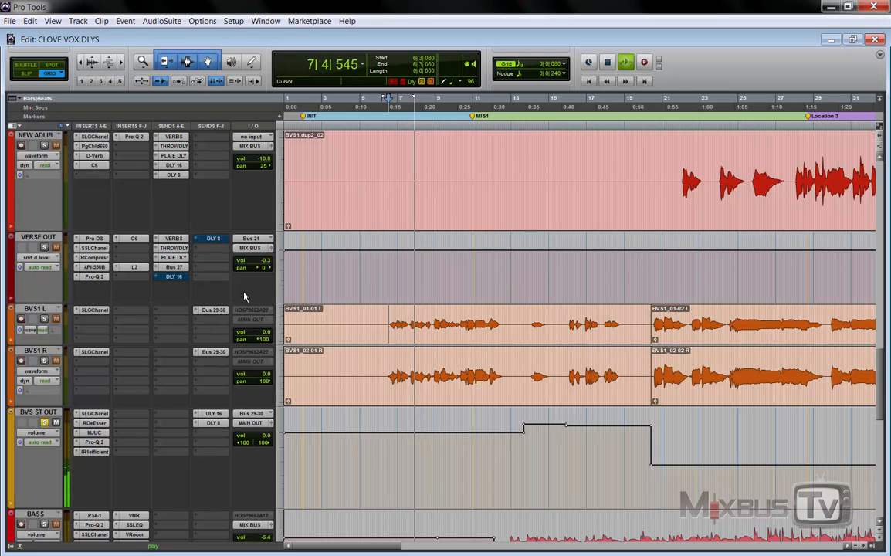
pyautogui.scroll(5, 245, 297)
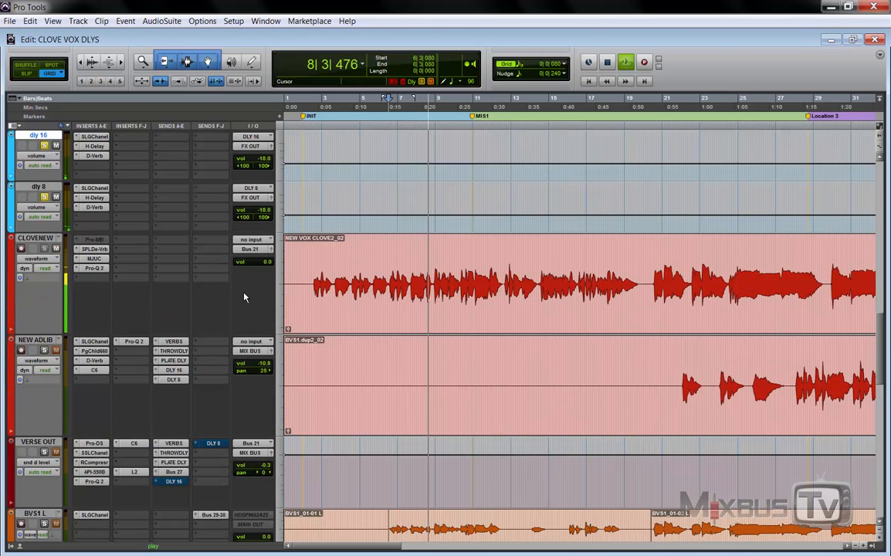
pyautogui.scroll(-7, 244, 297)
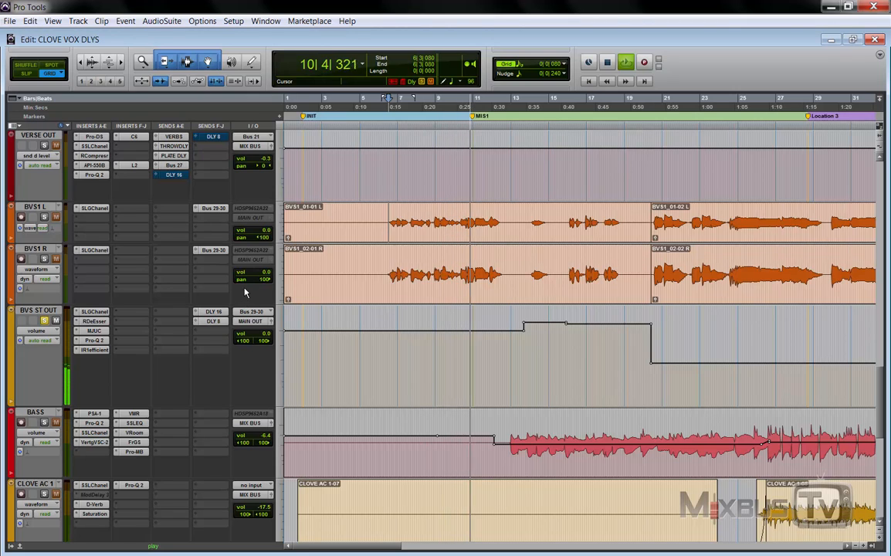
pyautogui.press('space')
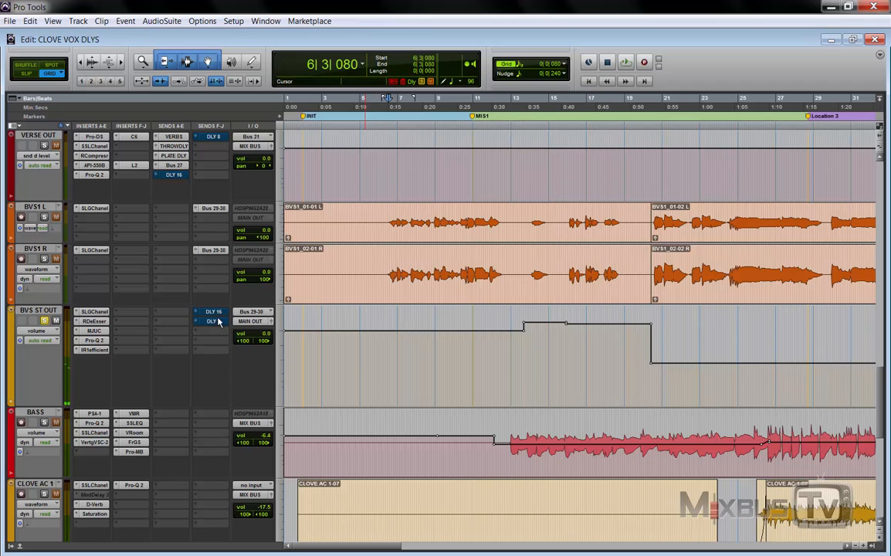
# - Replay BVS ST OUT with its DLY 16 and DLY 8 sends muted, and unmute them during playback to compare
pyautogui.press('space')
pyautogui.scroll(5, 241, 307)
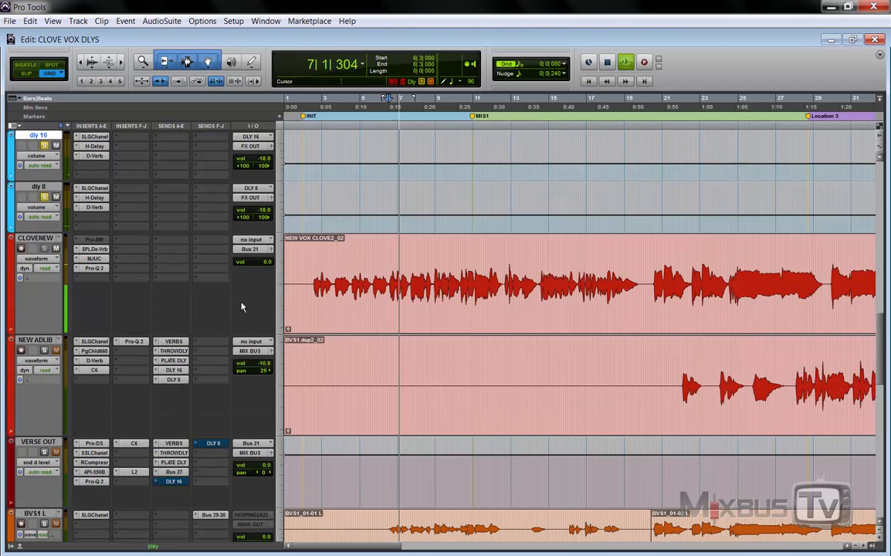
pyautogui.scroll(-5, 241, 307)
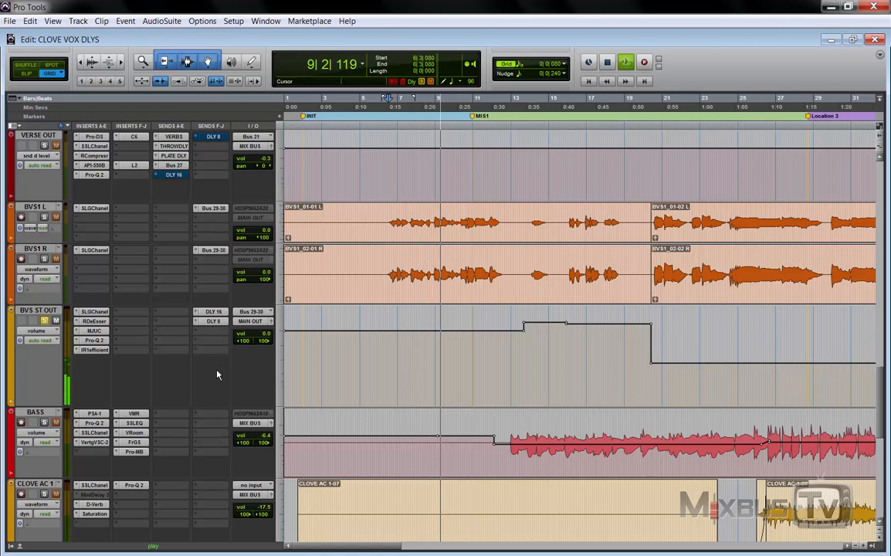
pyautogui.scroll(5, 217, 375)
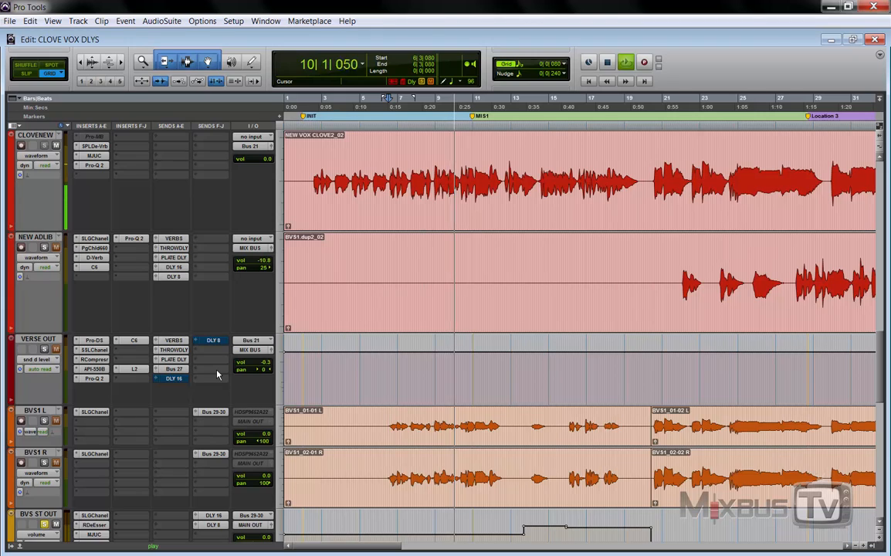
pyautogui.press('space')
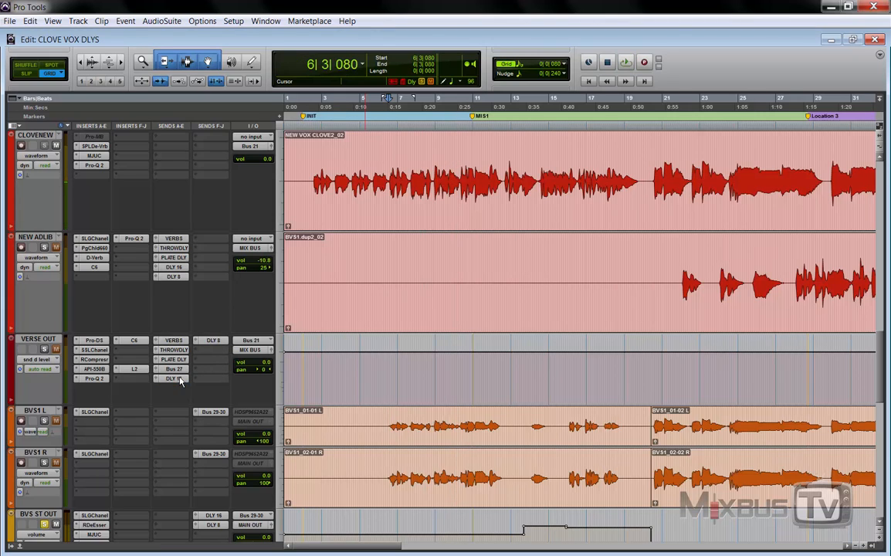
# - Solo VERSE OUT with its delay sends active and play it together with BVS ST OUT and both delay returns
pyautogui.click(44, 350)
pyautogui.press('space')
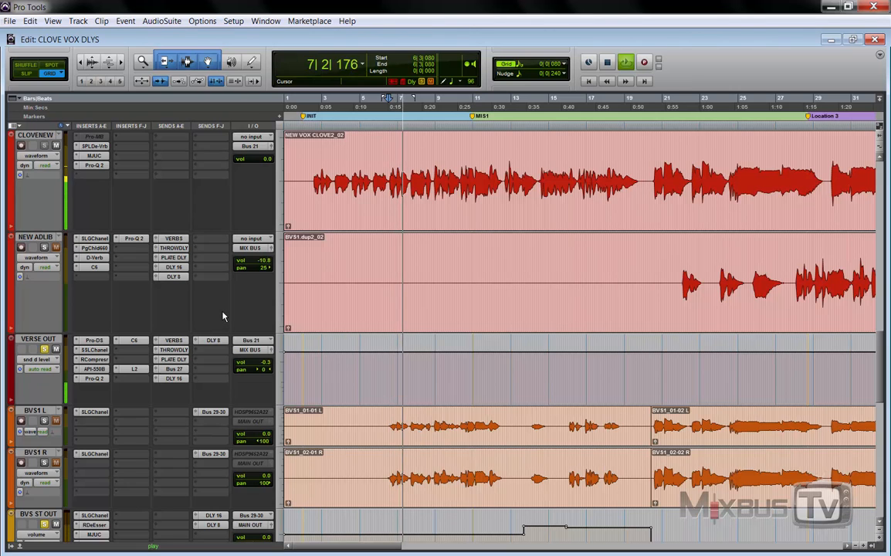
pyautogui.scroll(4, 222, 313)
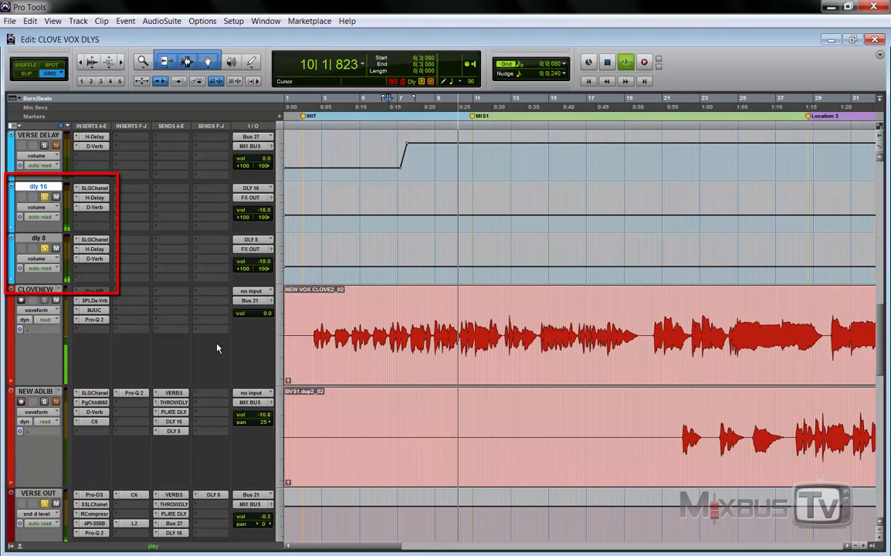
pyautogui.press('space')
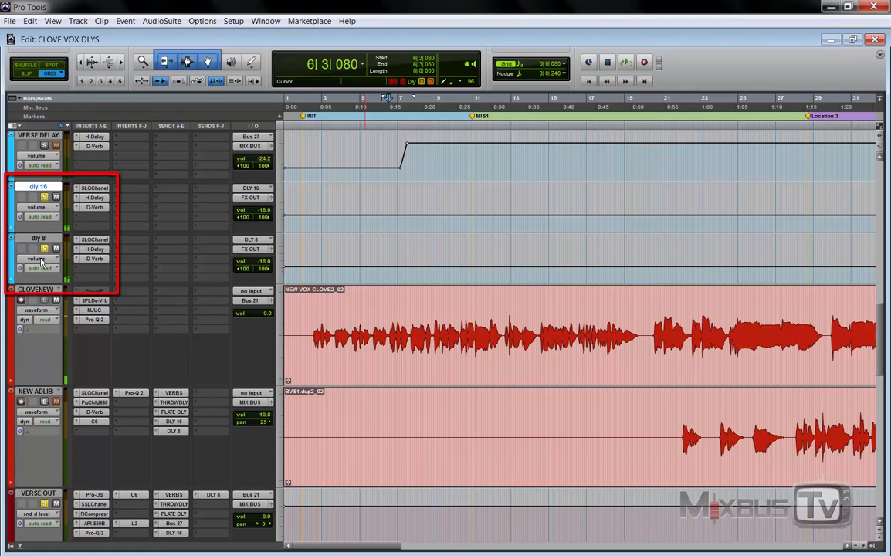
# - Play the vocals without dly 16 and dly 8, and solo both returns during playback to compare
pyautogui.press('space')
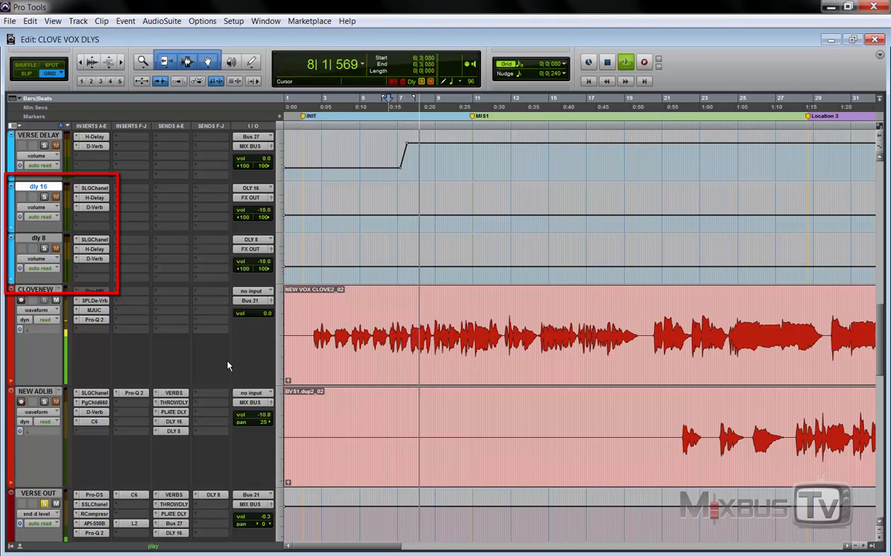
pyautogui.click(44, 248)
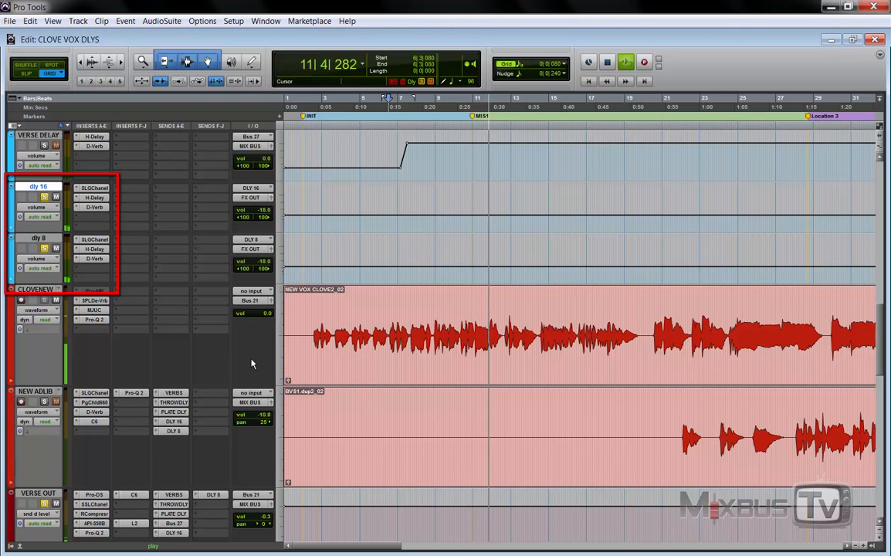
pyautogui.press('space')
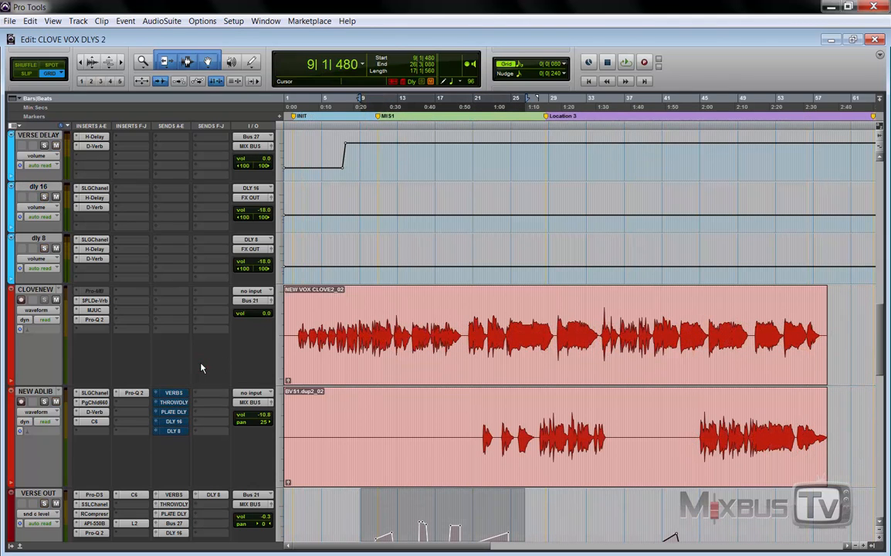
# - In the CLOVE VOX DLYS 2 session, play the unsoloed mix from 2|3|480, where the CLOVENEW vocal begins, with dly 16 and dly 8 active
pyautogui.scroll(10, 201, 368)
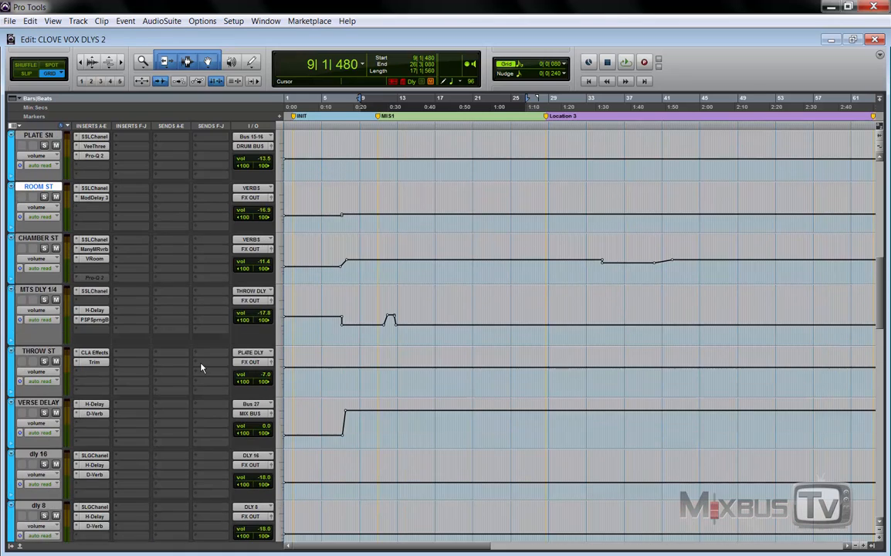
pyautogui.scroll(-2, 201, 369)
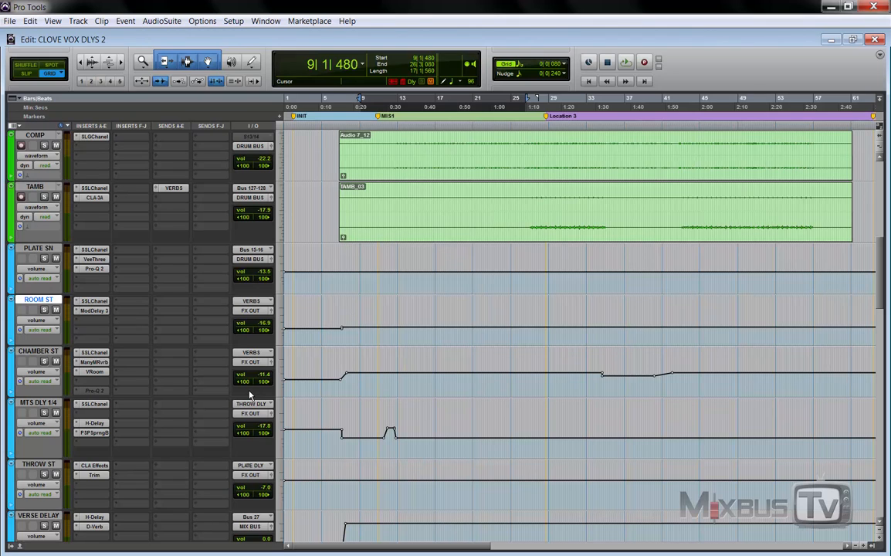
pyautogui.scroll(-4, 249, 395)
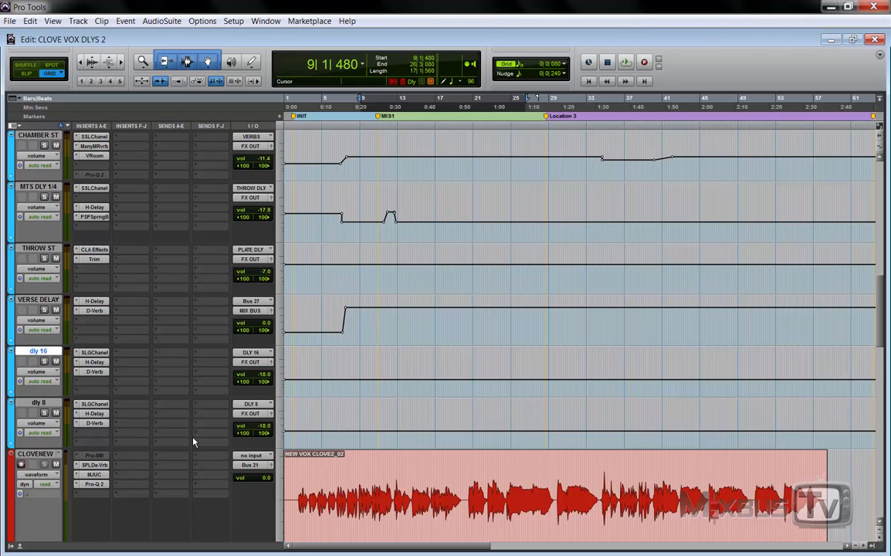
pyautogui.click(299, 494)
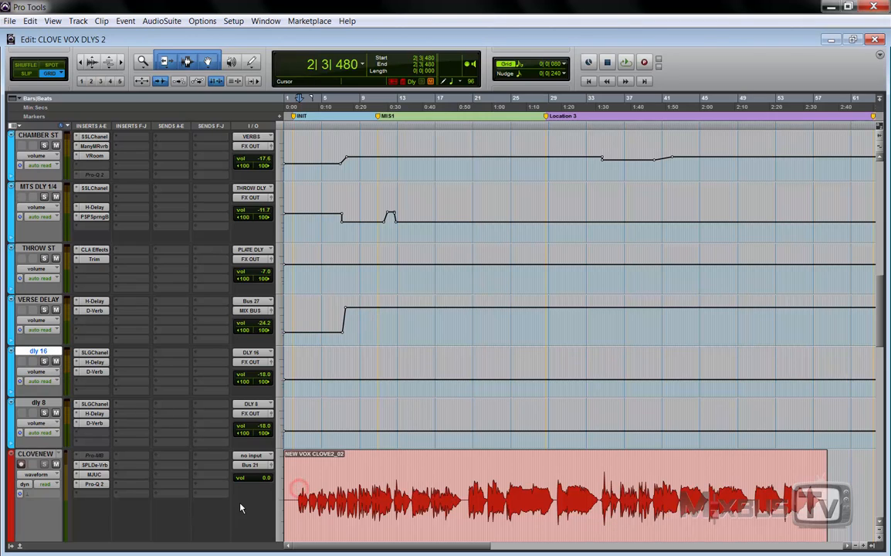
pyautogui.press('space')
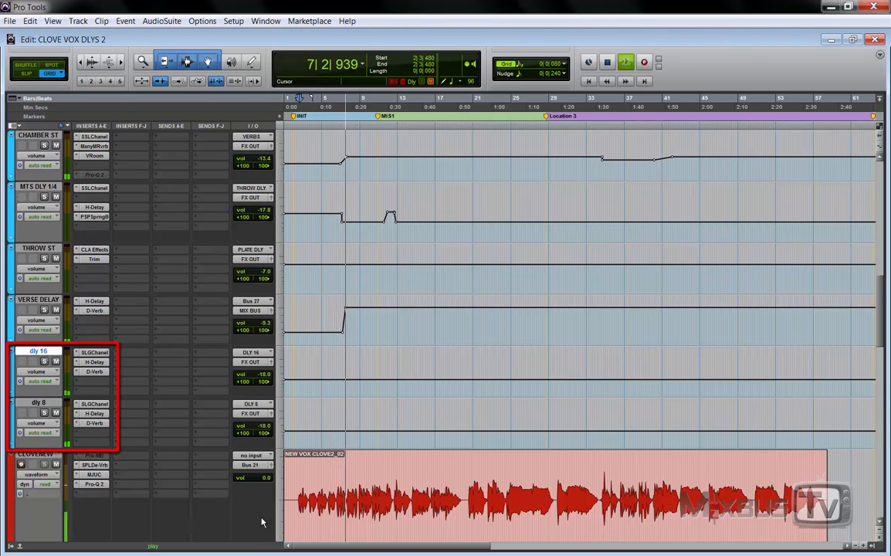
pyautogui.press('space')
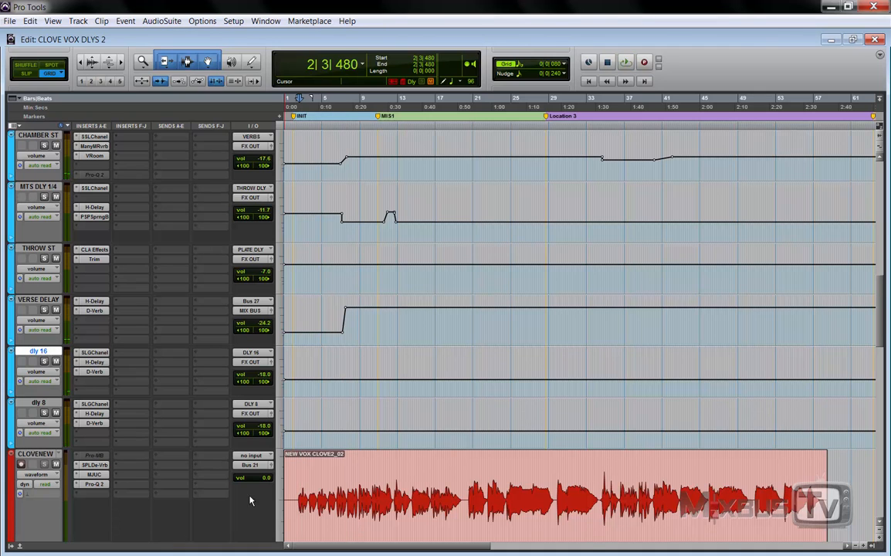
pyautogui.scroll(-1, 253, 479)
pyautogui.scroll(-3, 252, 459)
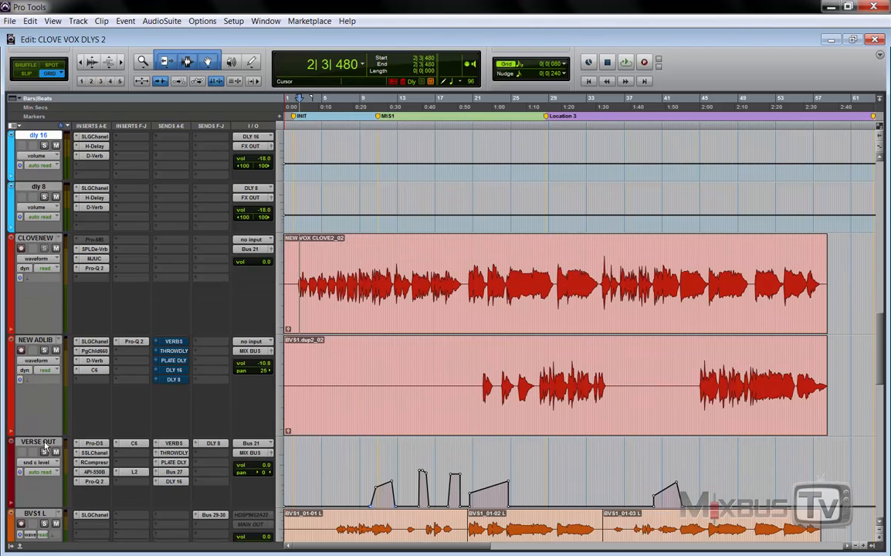
pyautogui.scroll(-2, 232, 394)
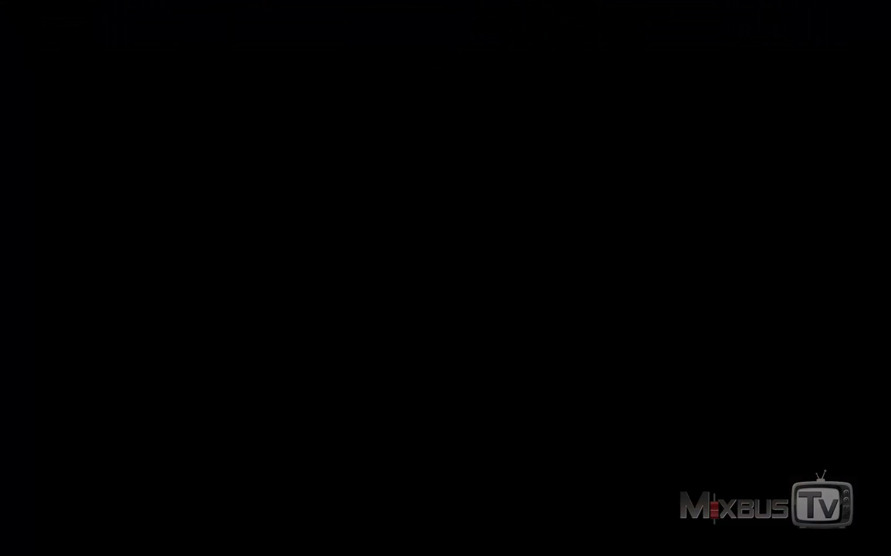